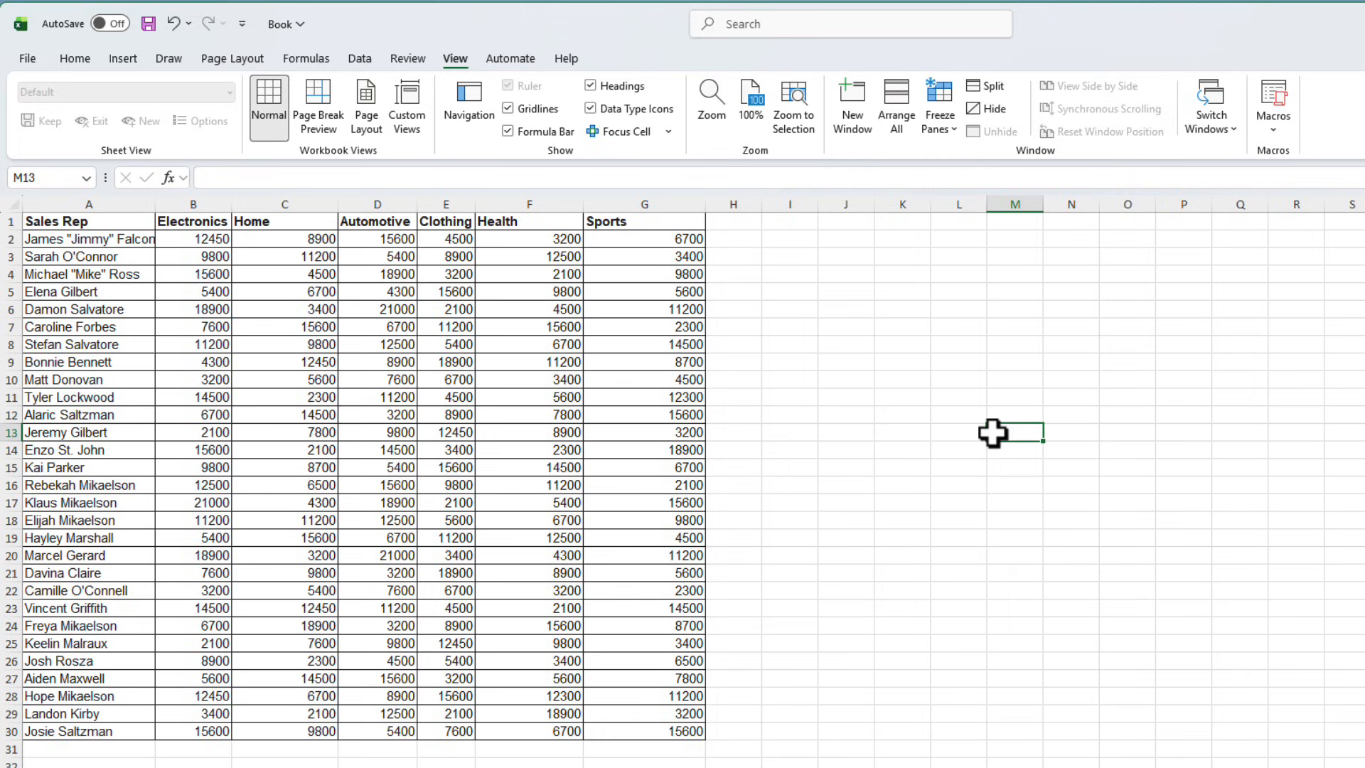
pyautogui.click(669, 132)
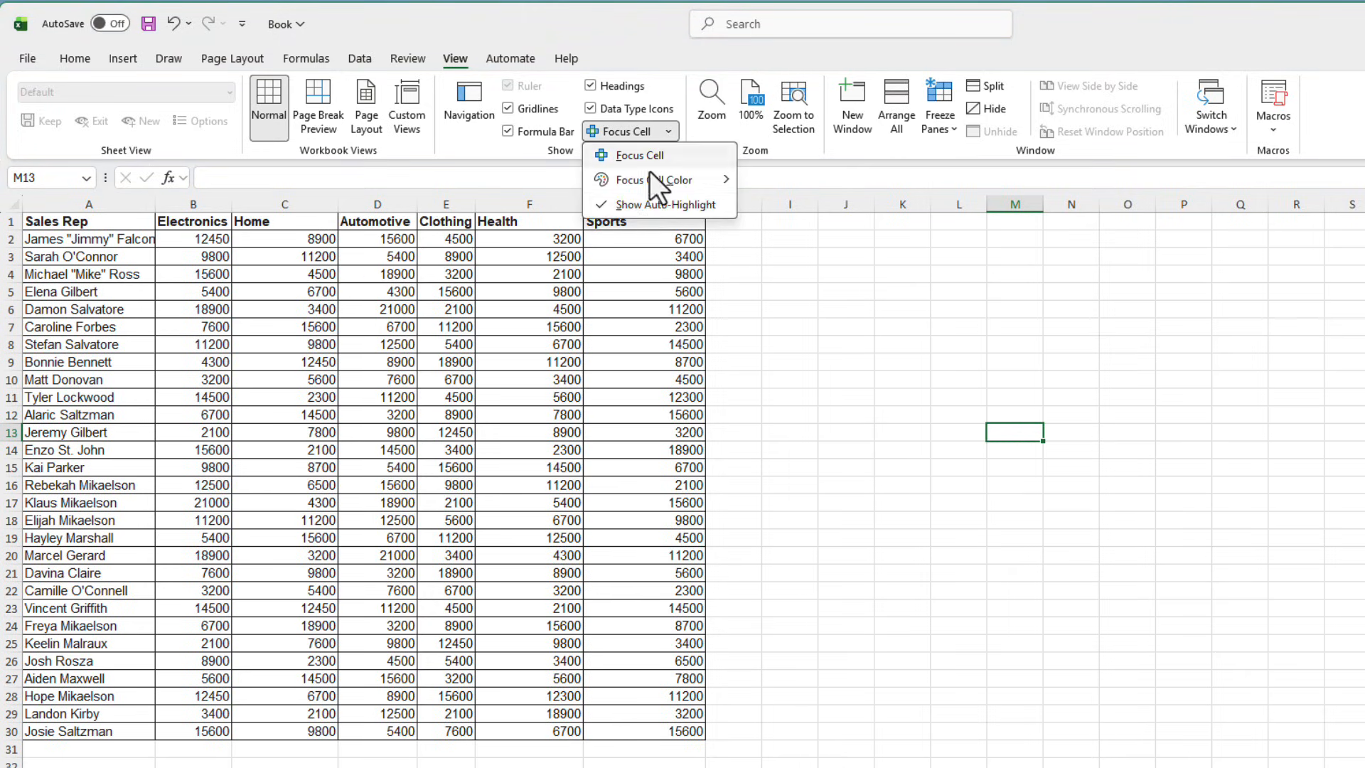
pyautogui.click(948, 464)
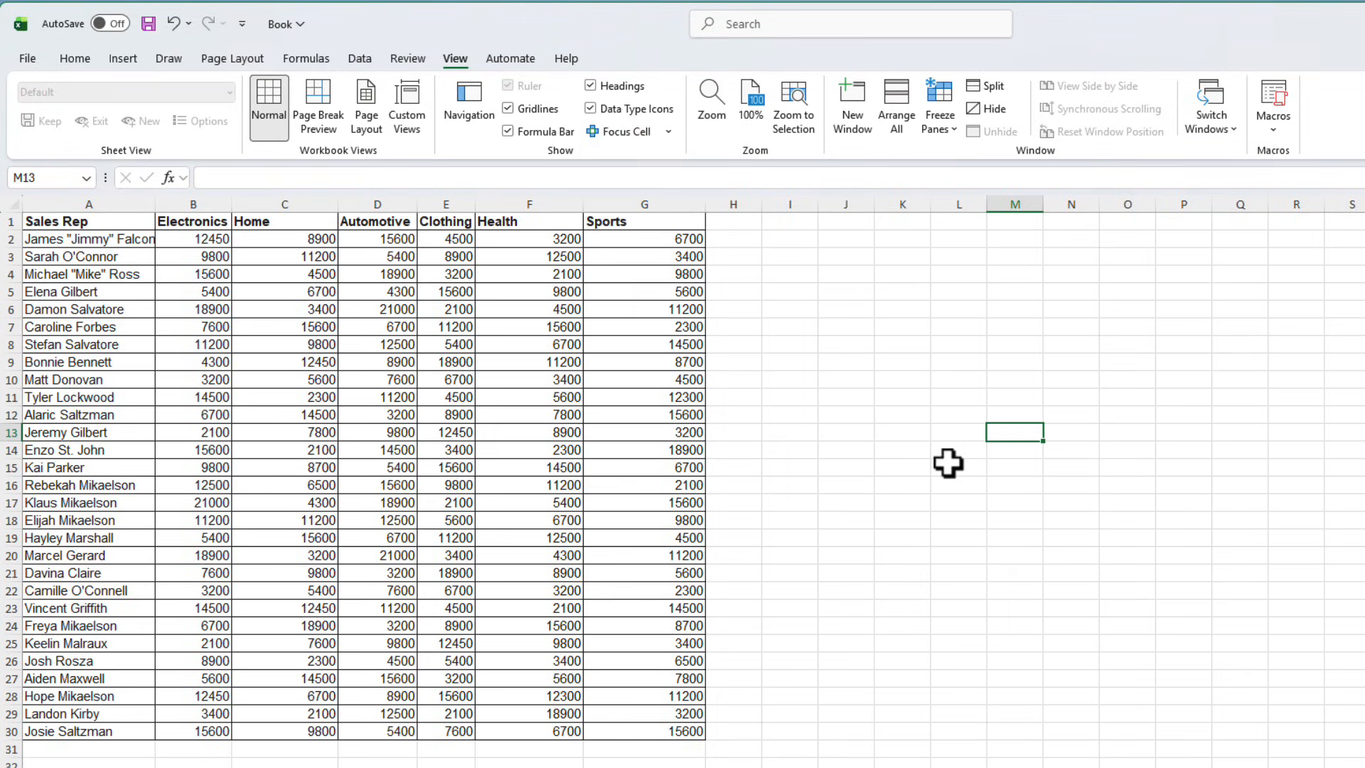
# Search the sheet for 12450 with Find and Replace, stepping through the matches before closing the dialog.
pyautogui.hotkey('ctrl', 'f')
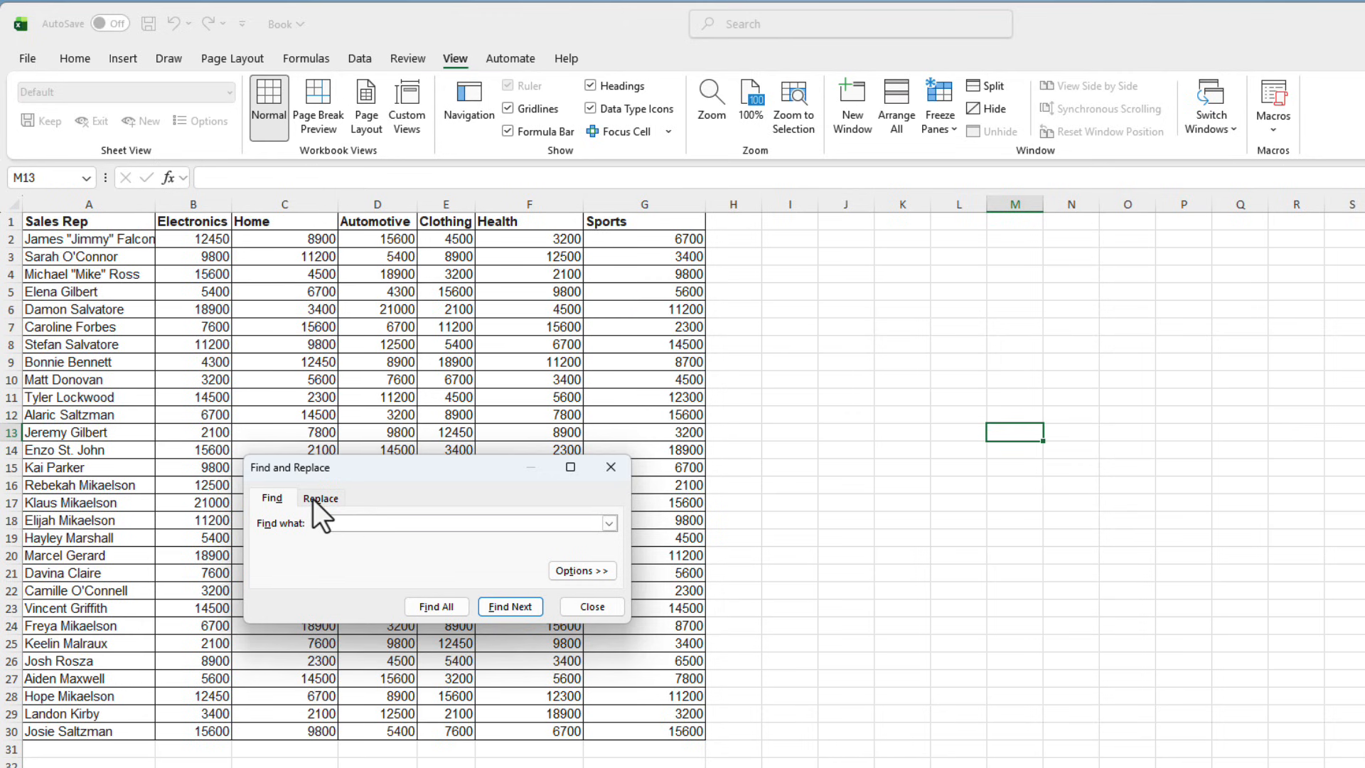
pyautogui.moveTo(405, 466); pyautogui.dragTo(1133, 561)
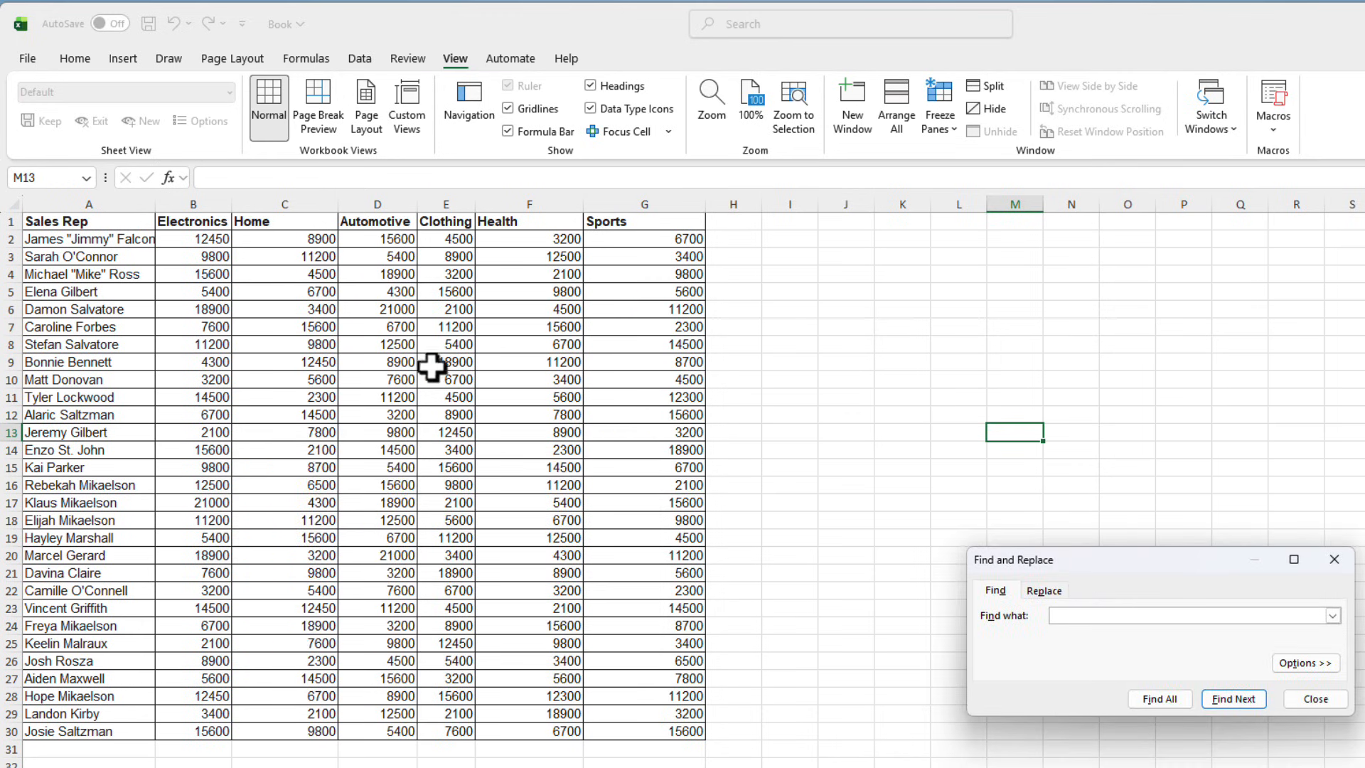
pyautogui.click(1140, 613)
pyautogui.write('12450')
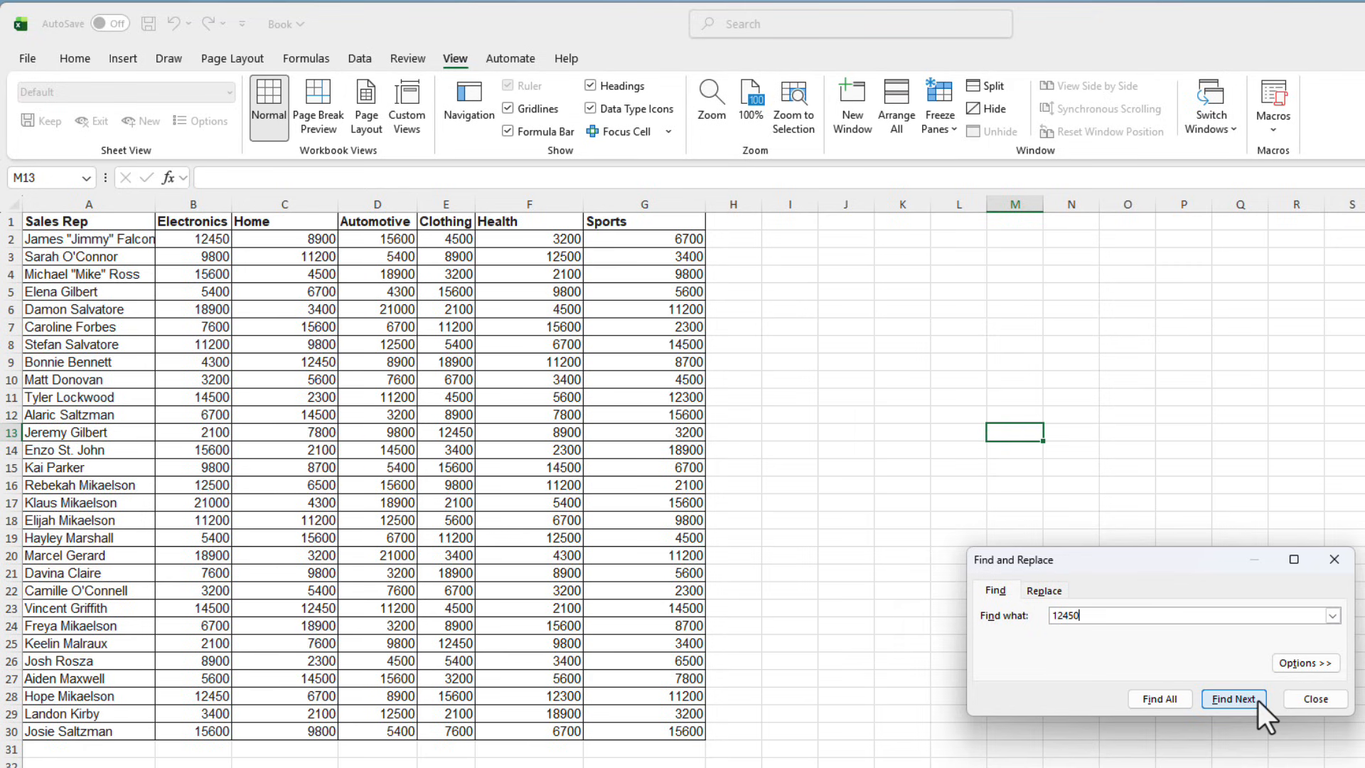
pyautogui.click(1257, 701)
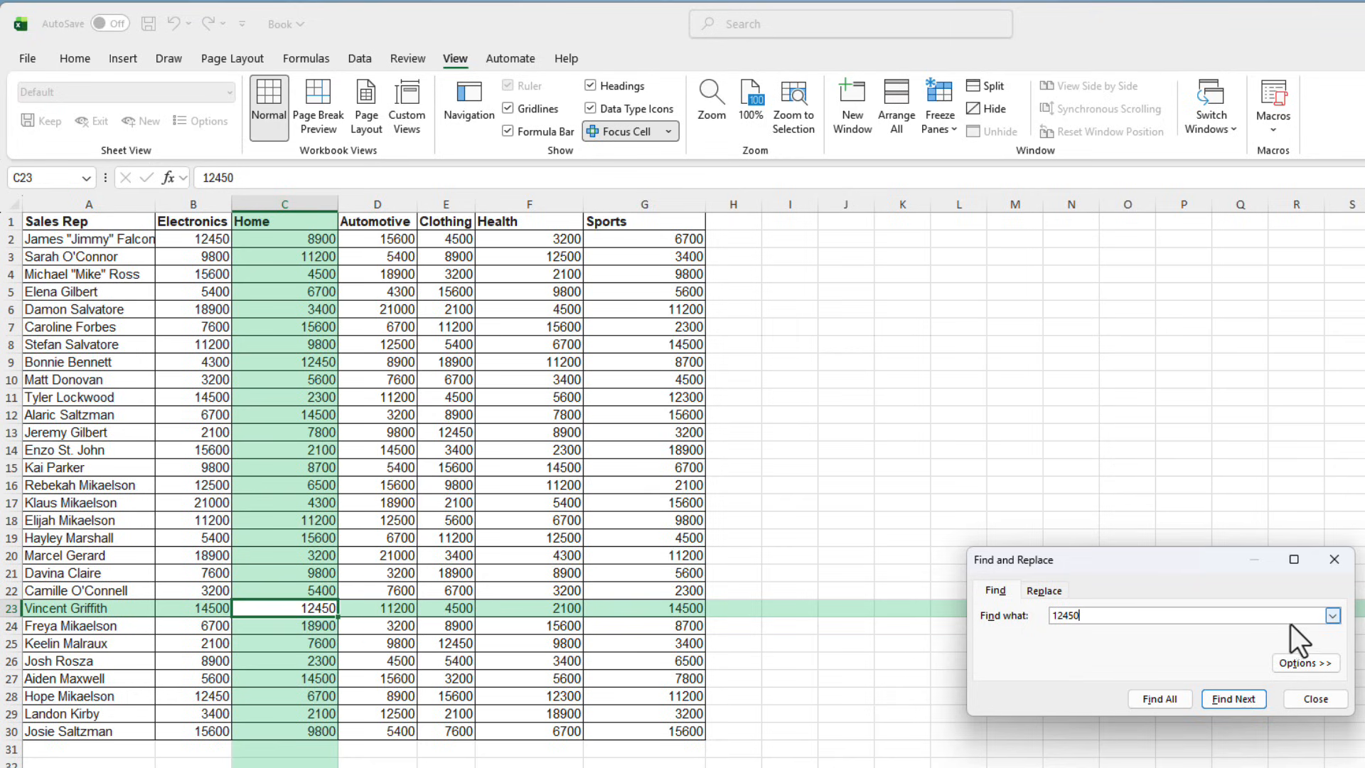
pyautogui.click(1223, 700)
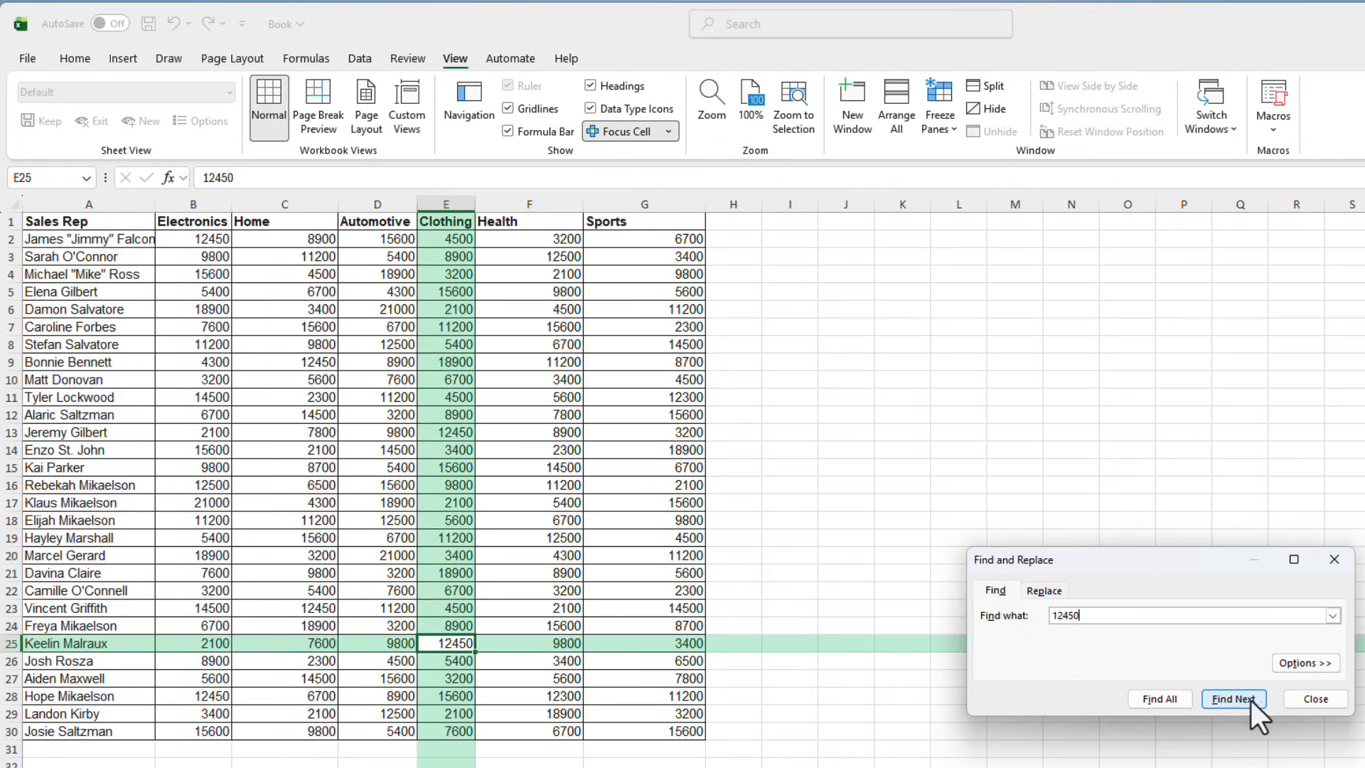
pyautogui.click(1308, 699)
# Turn off the Show Auto-Highlight option of Focus Cell.
pyautogui.click(666, 132)
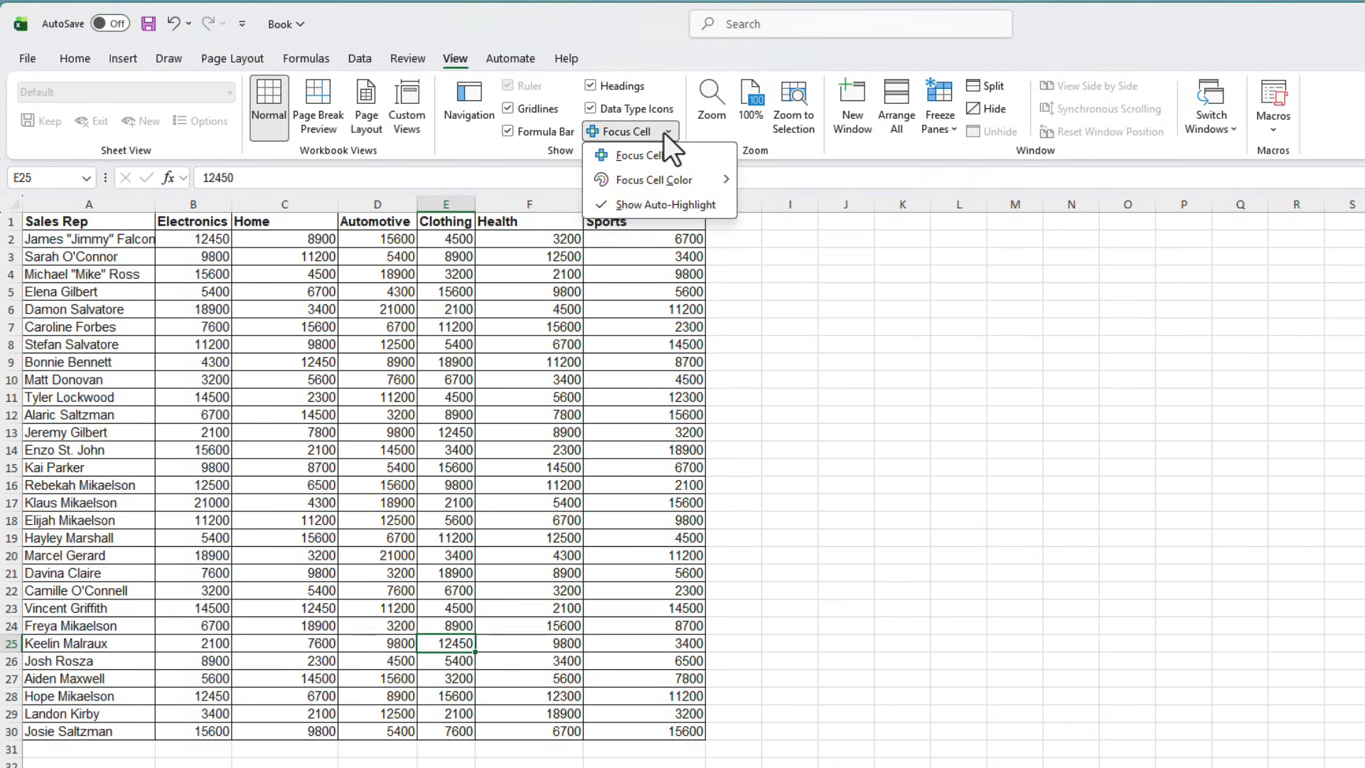
pyautogui.click(667, 207)
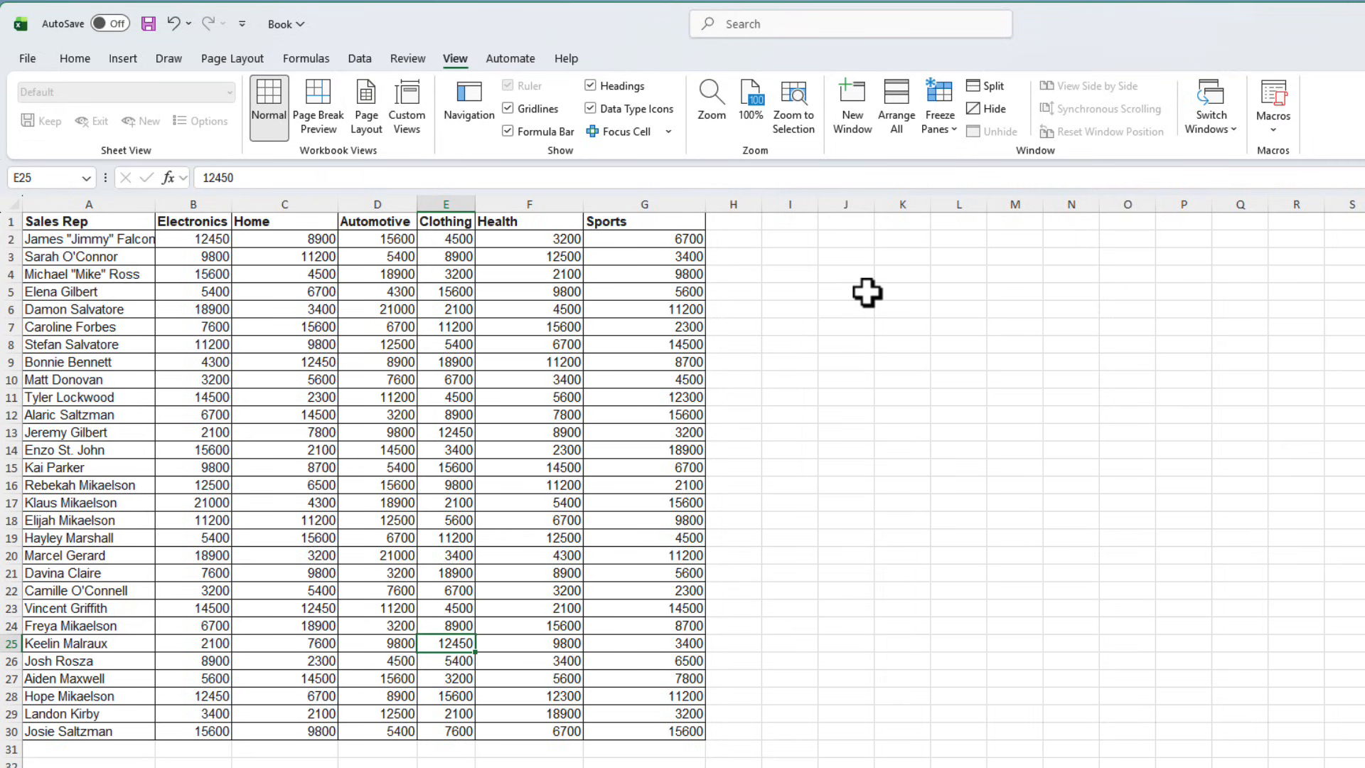
pyautogui.click(890, 334)
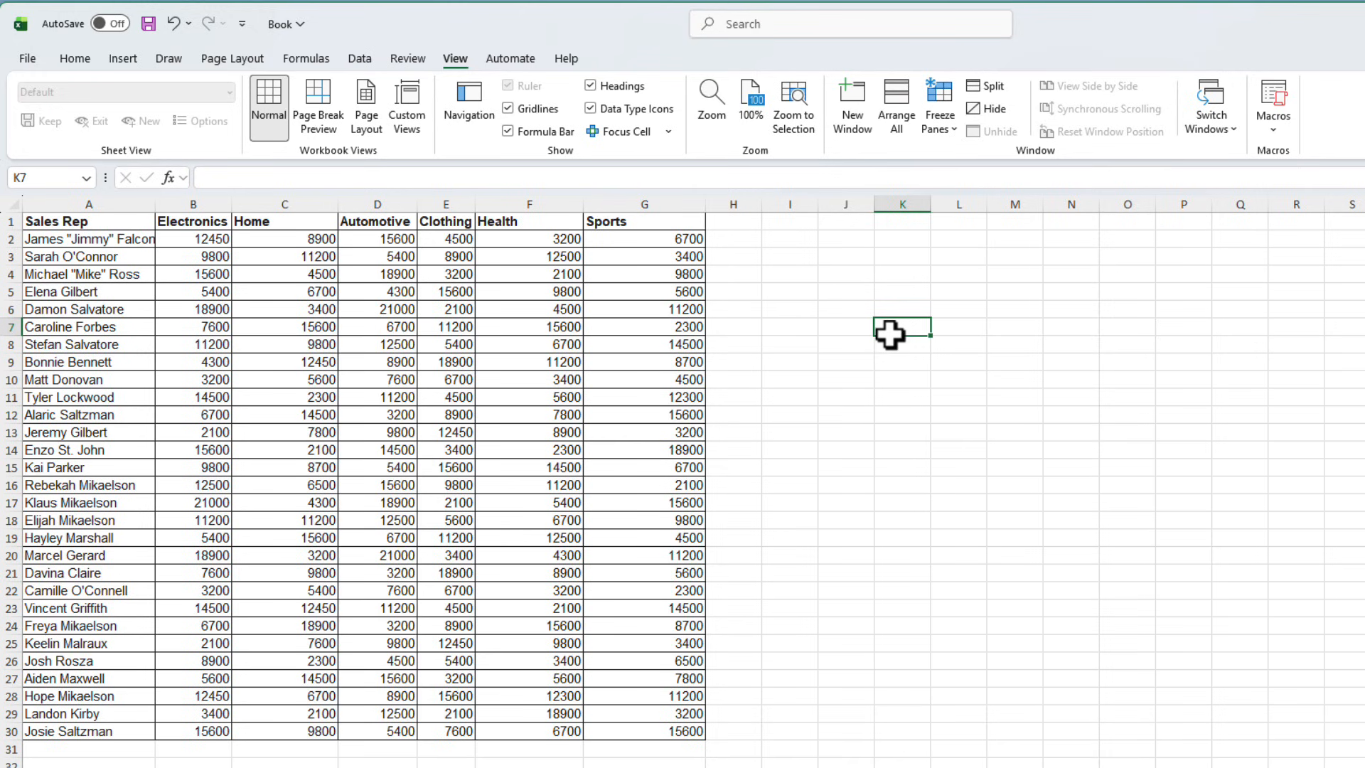
pyautogui.click(854, 260)
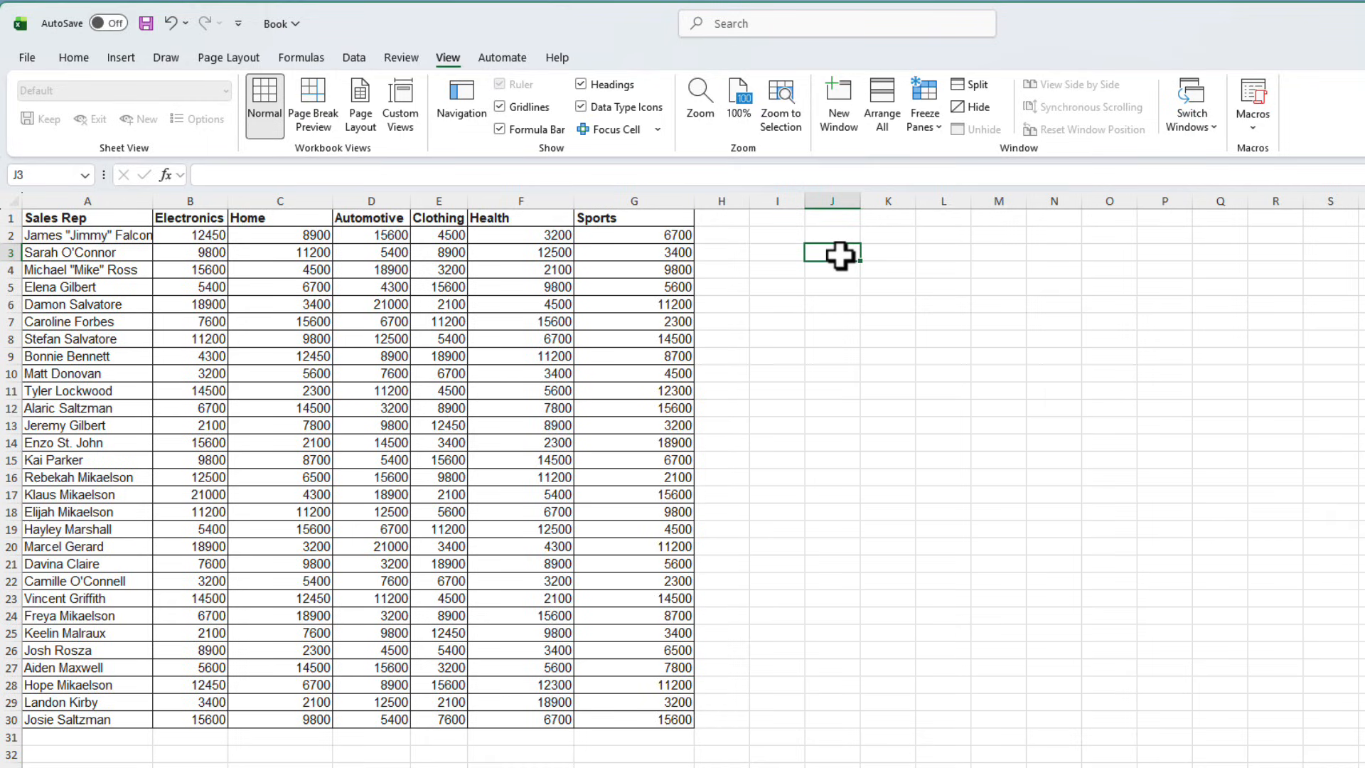
# Copy the Sales Rep header from A1 into cell J3.
pyautogui.click(119, 219)
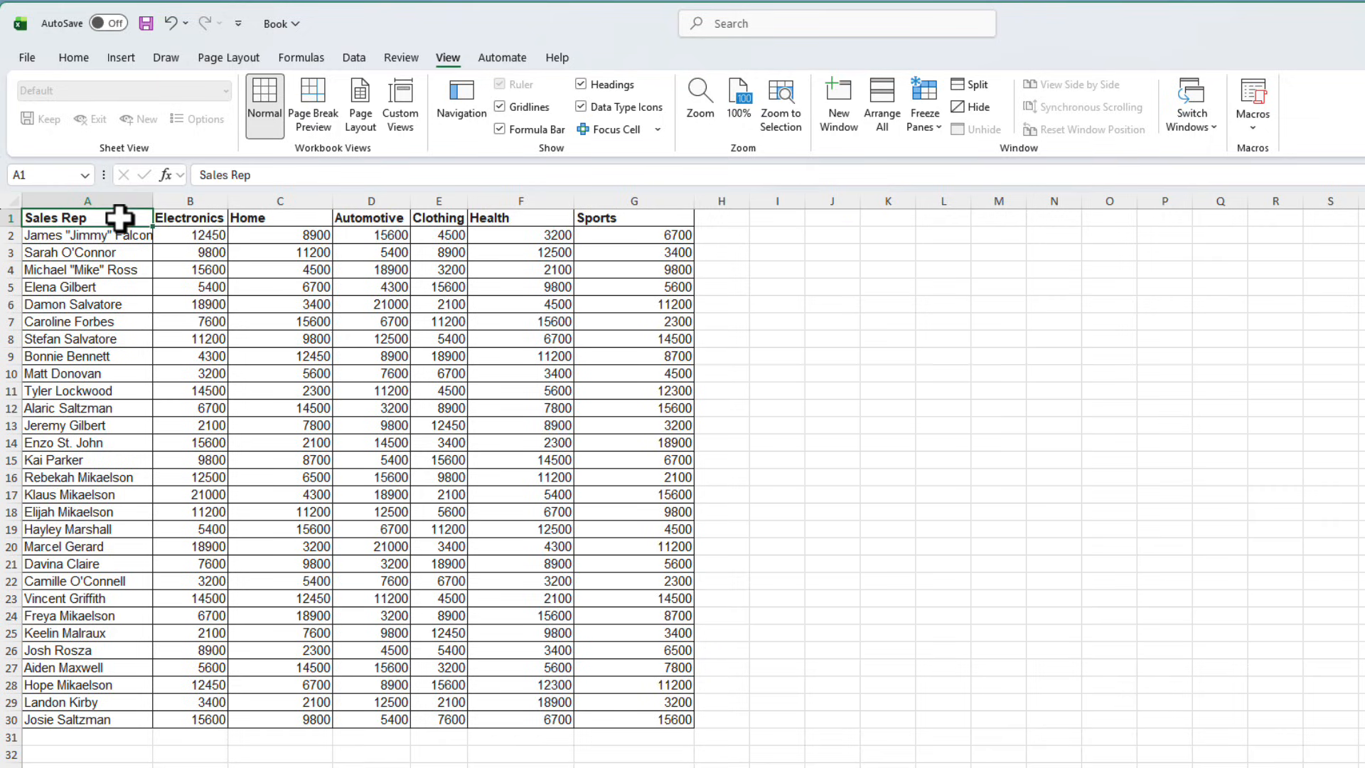
pyautogui.hotkey('ctrl', 'c')
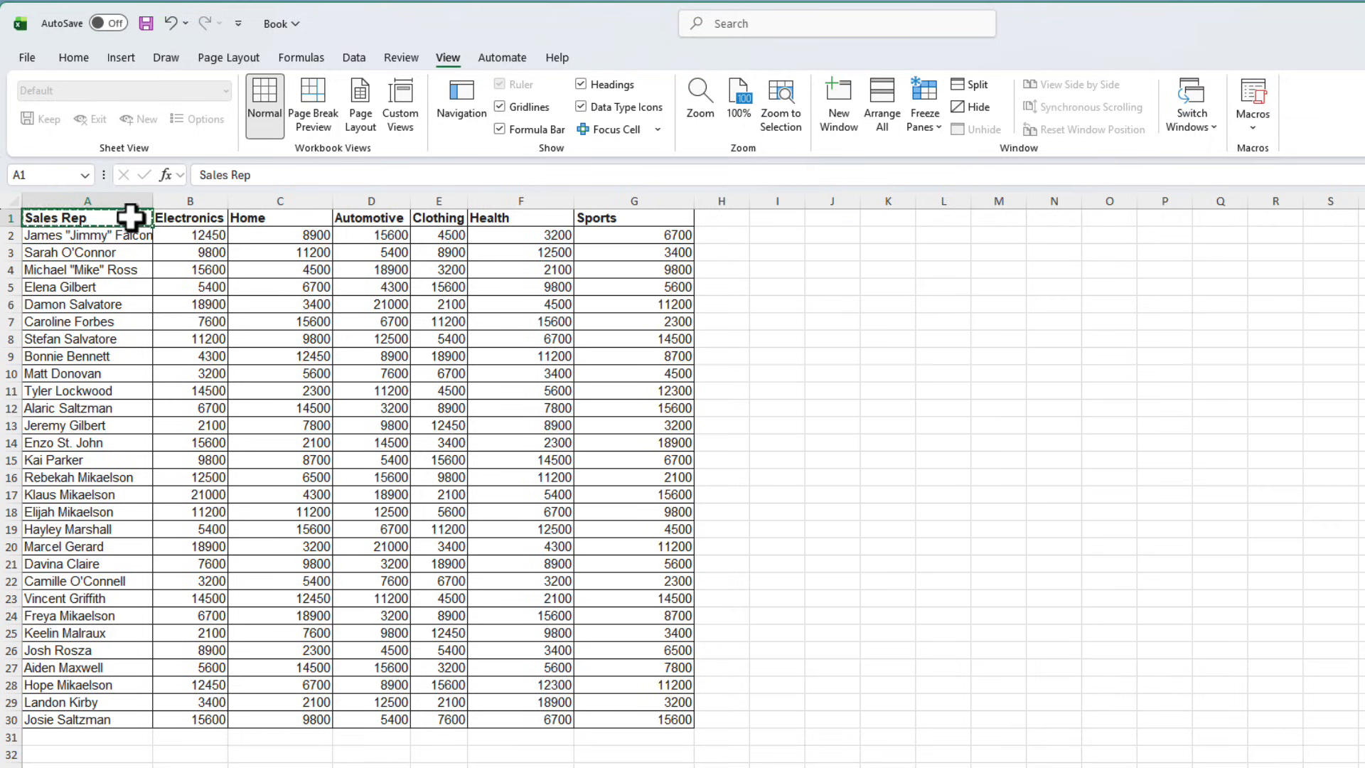
pyautogui.click(822, 253)
pyautogui.hotkey('ctrl', 'v')
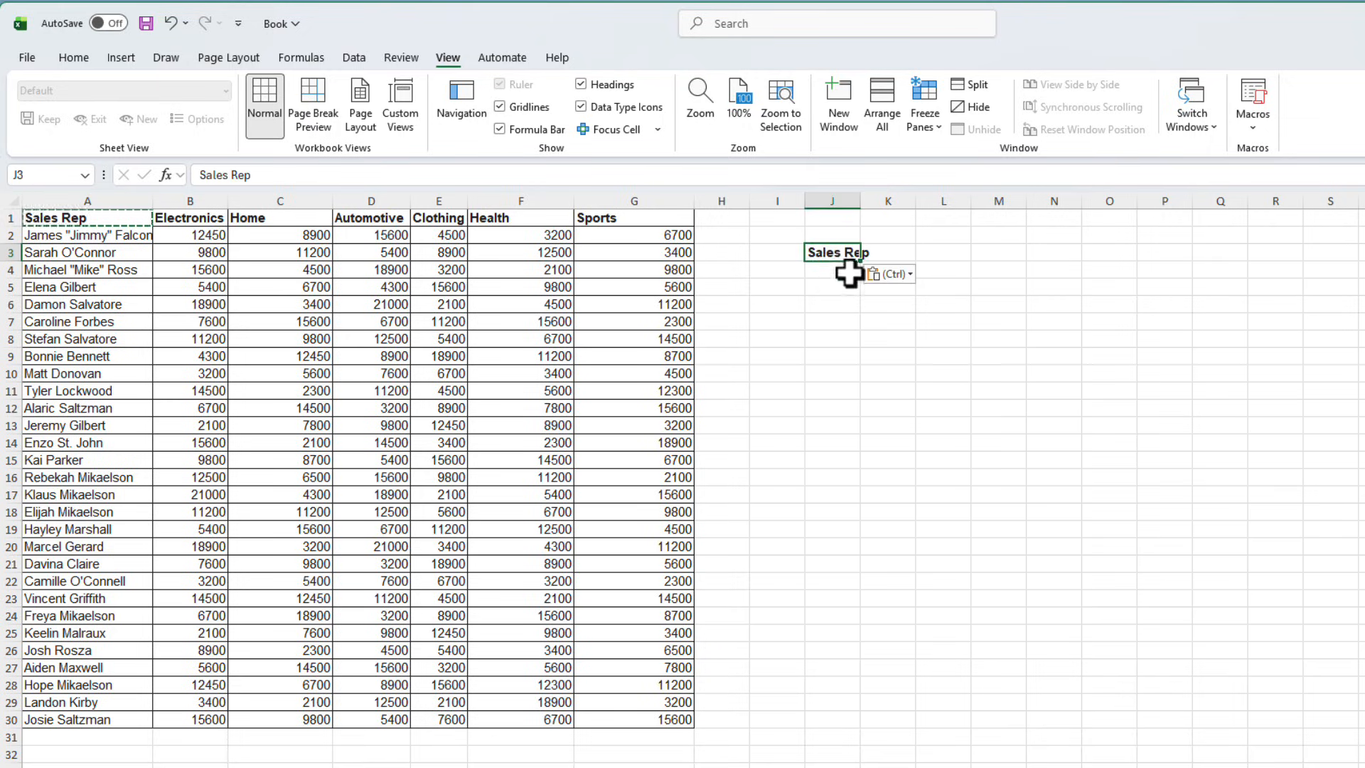
# Enter the label Category in cell J4 below it.
pyautogui.moveTo(847, 271); pyautogui.dragTo(862, 276)
pyautogui.write('Cate')
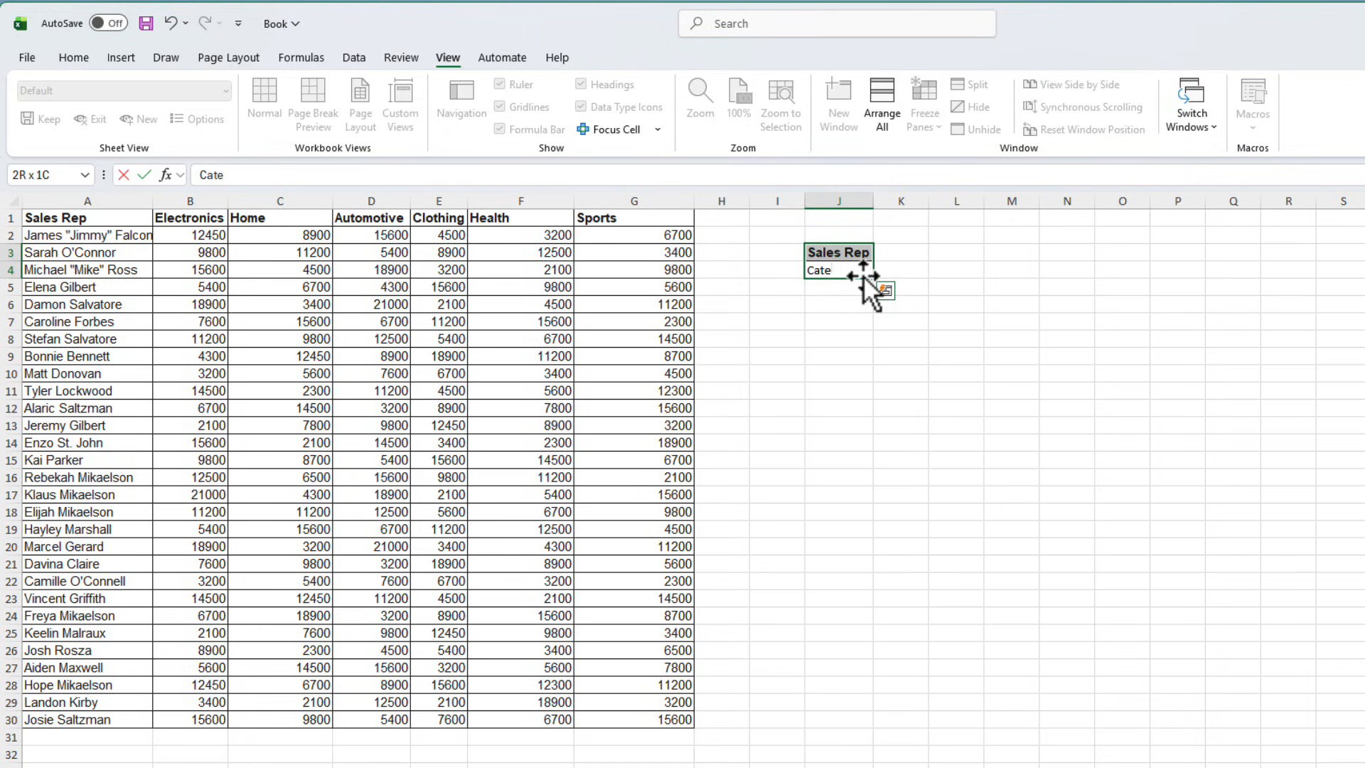
pyautogui.write('gory')
pyautogui.press('Return')
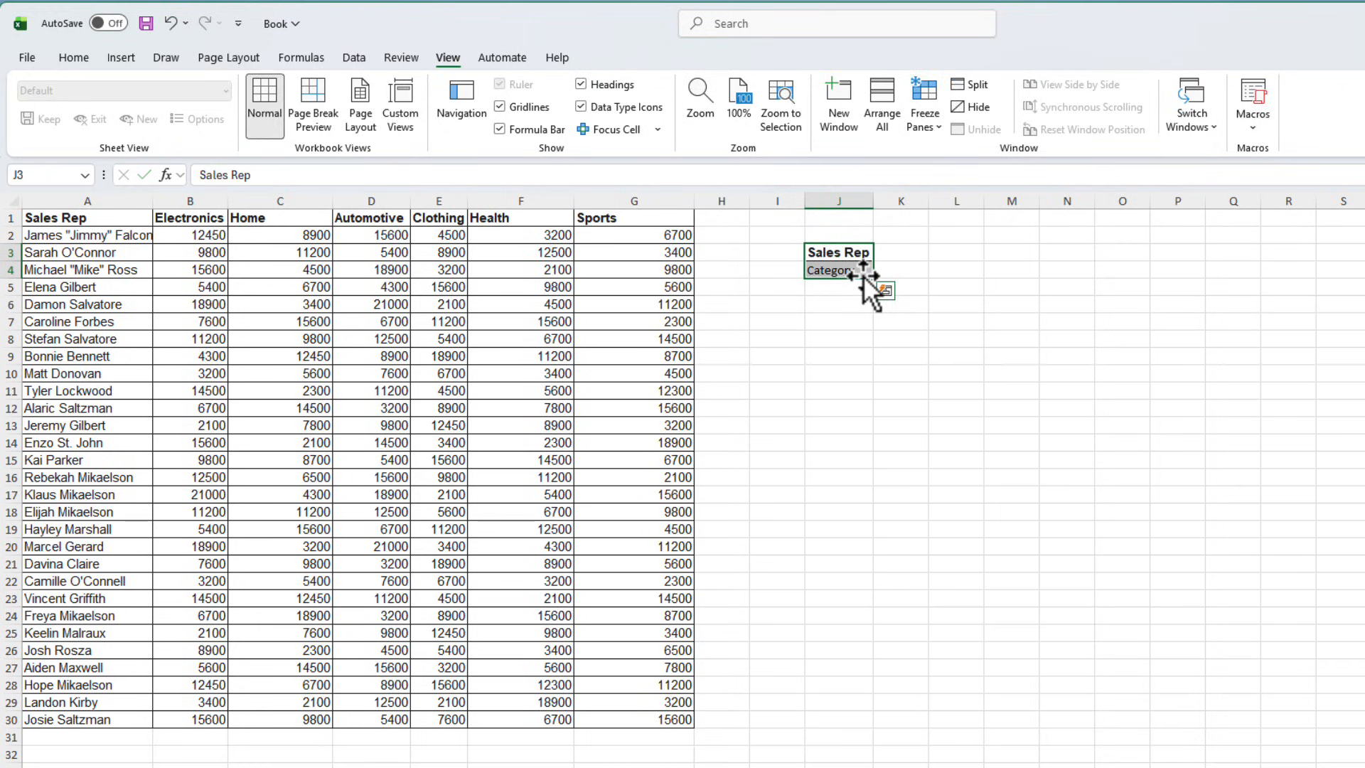
# Copy J3's formatting onto J4 with Format Painter.
pyautogui.moveTo(851, 251); pyautogui.dragTo(854, 269)
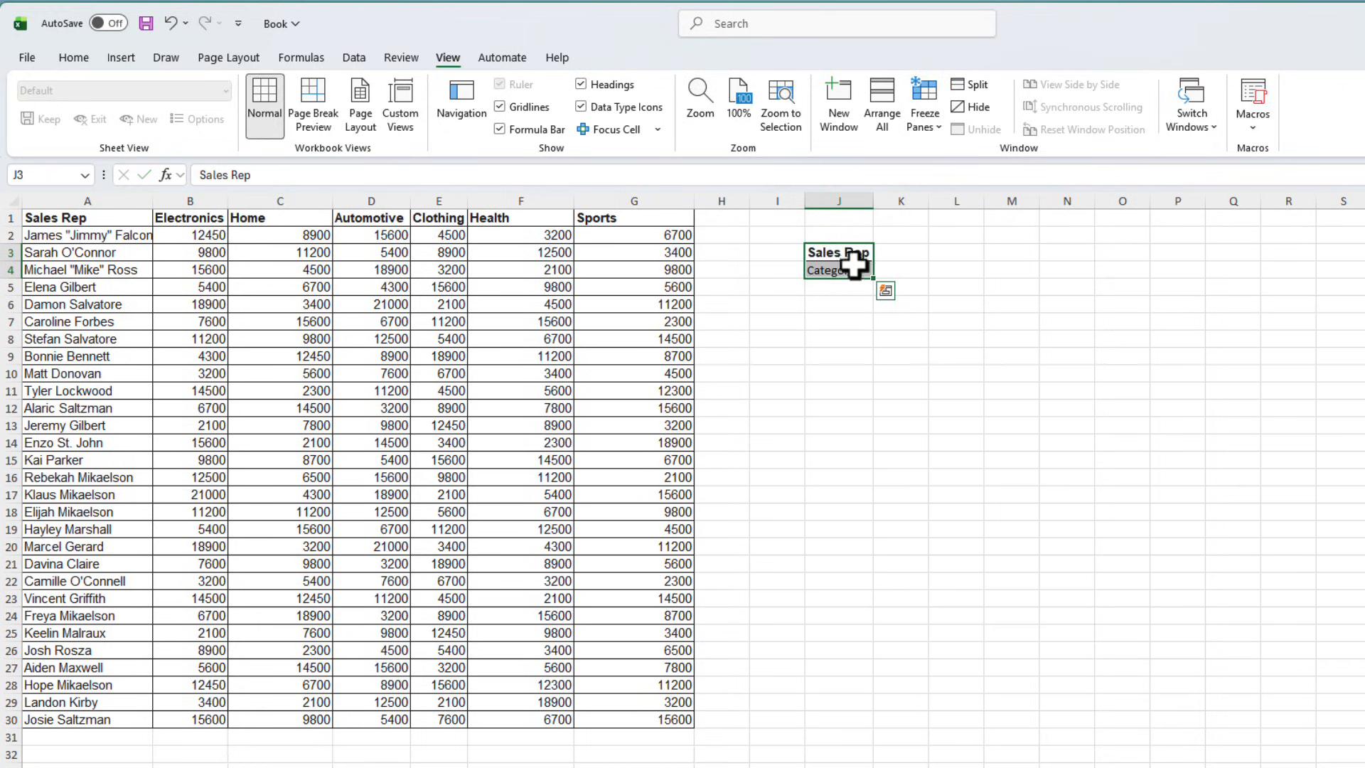
pyautogui.click(852, 253)
pyautogui.click(74, 59)
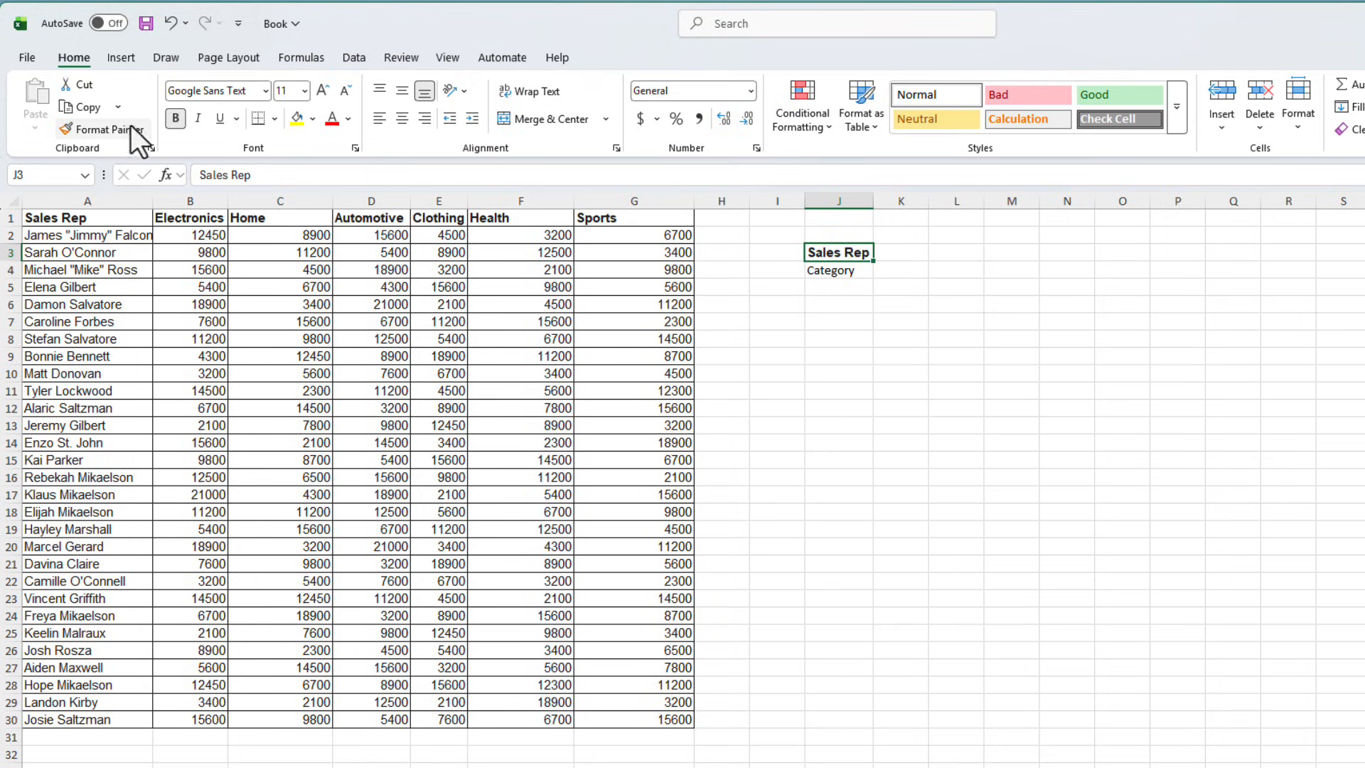
pyautogui.click(130, 127)
pyautogui.click(853, 270)
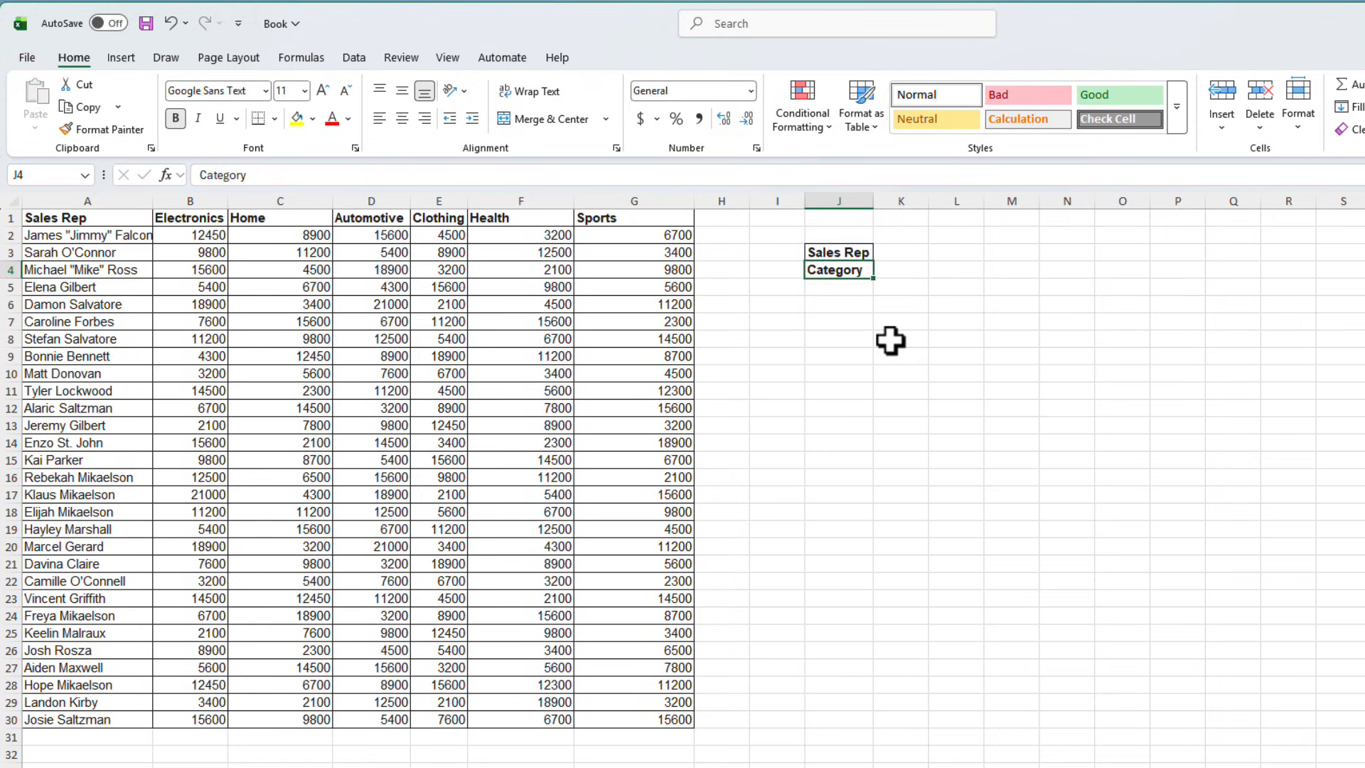
# Give K3 a List data validation whose source is the sales rep names in A2:A30.
pyautogui.click(908, 249)
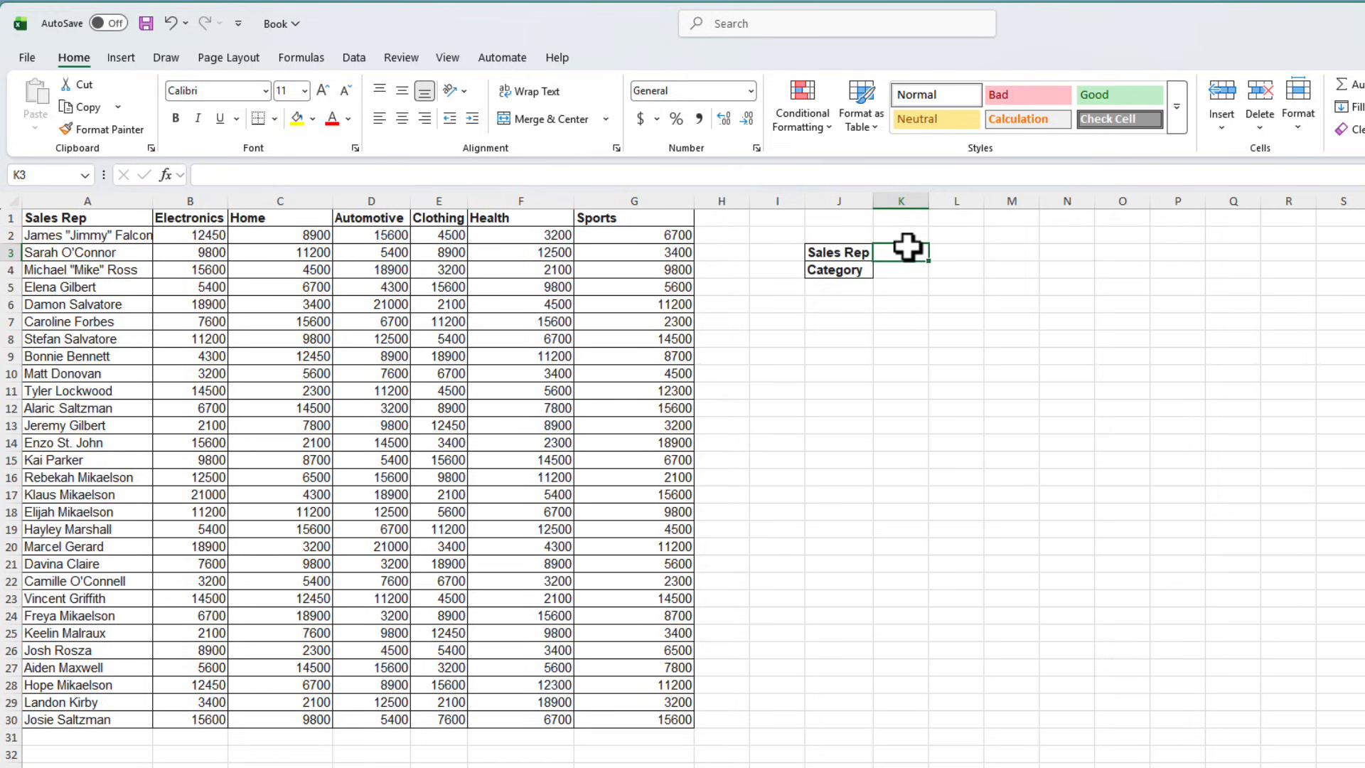
pyautogui.click(354, 59)
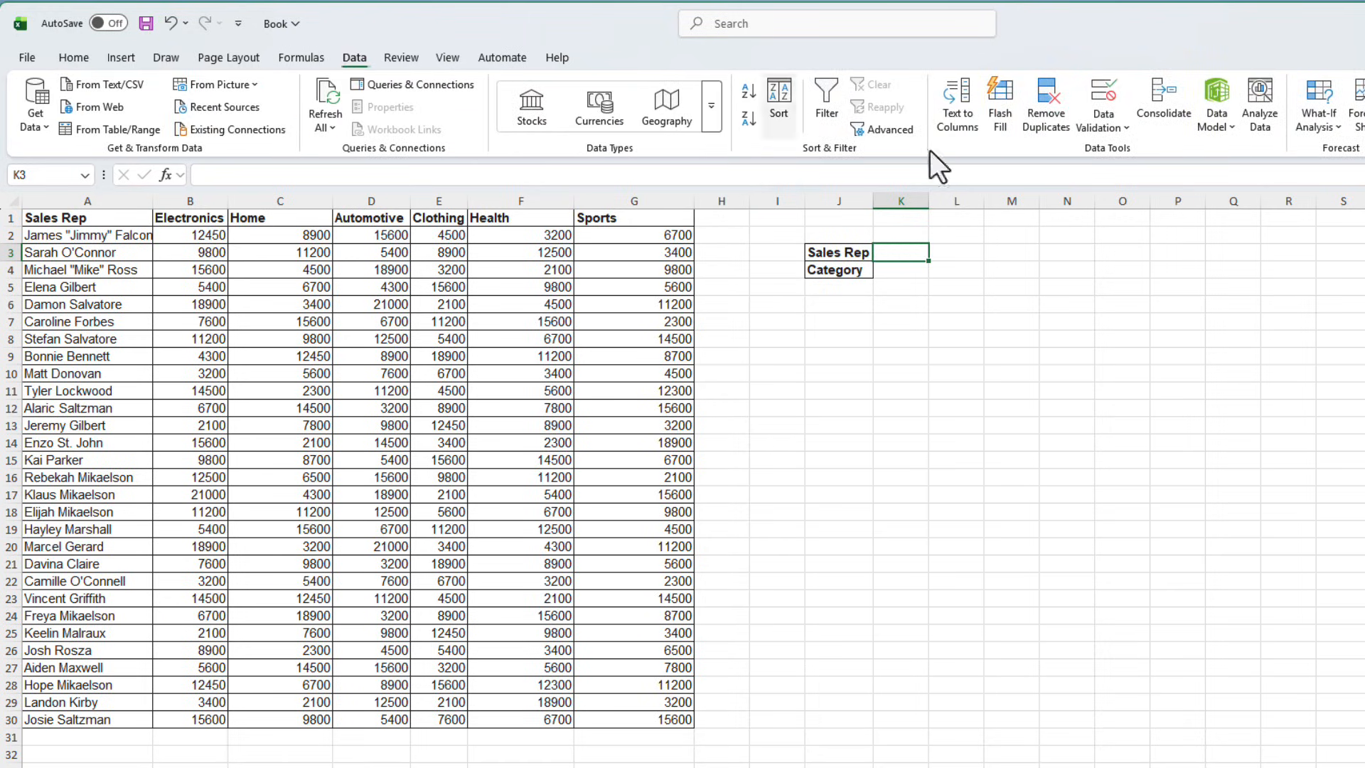
pyautogui.click(1104, 130)
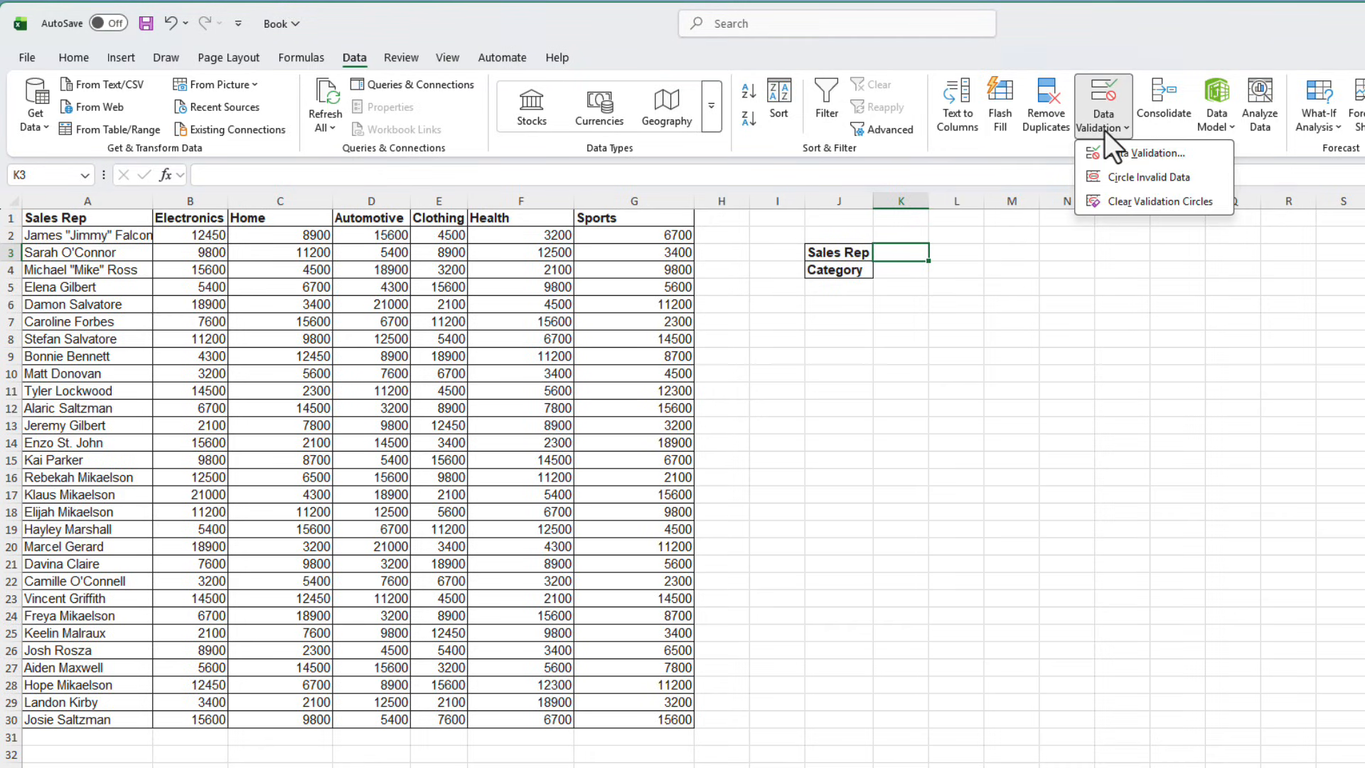
pyautogui.click(1121, 155)
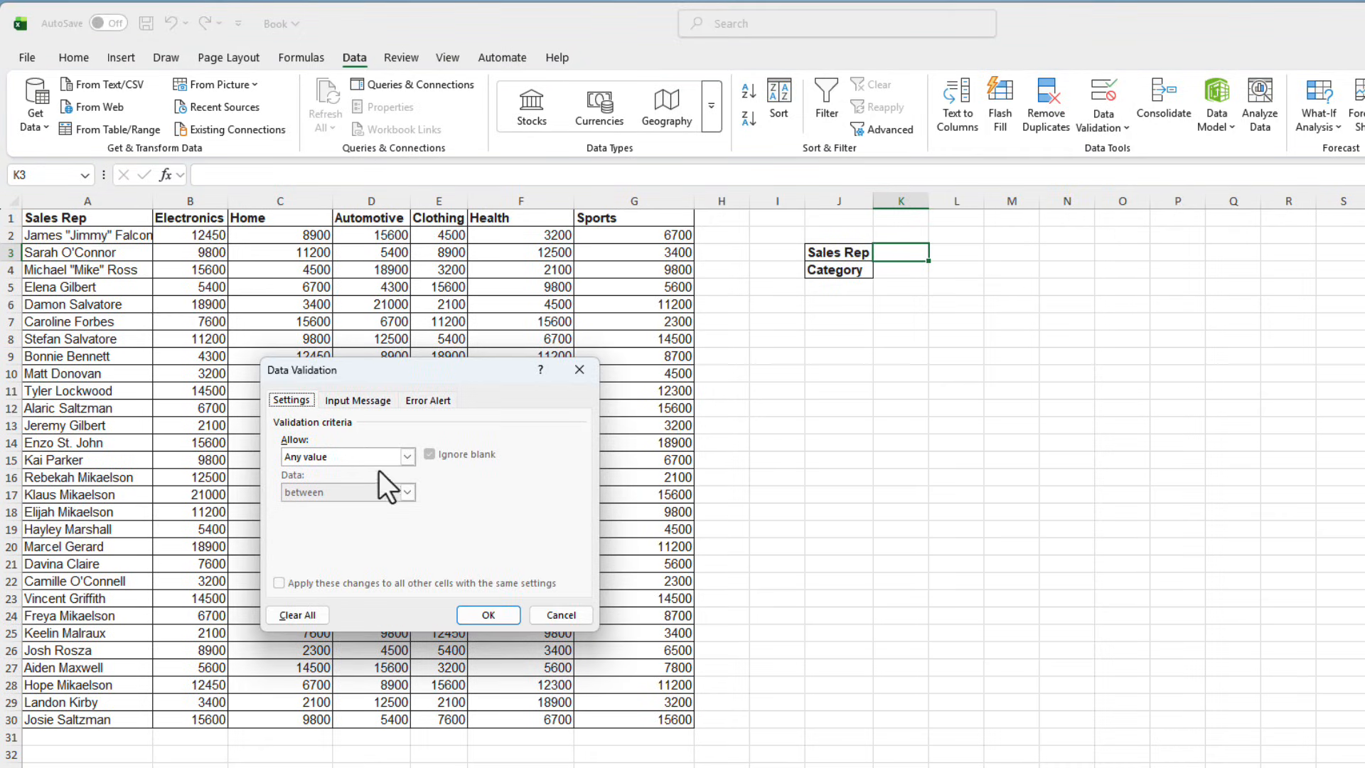
pyautogui.click(400, 454)
pyautogui.click(333, 505)
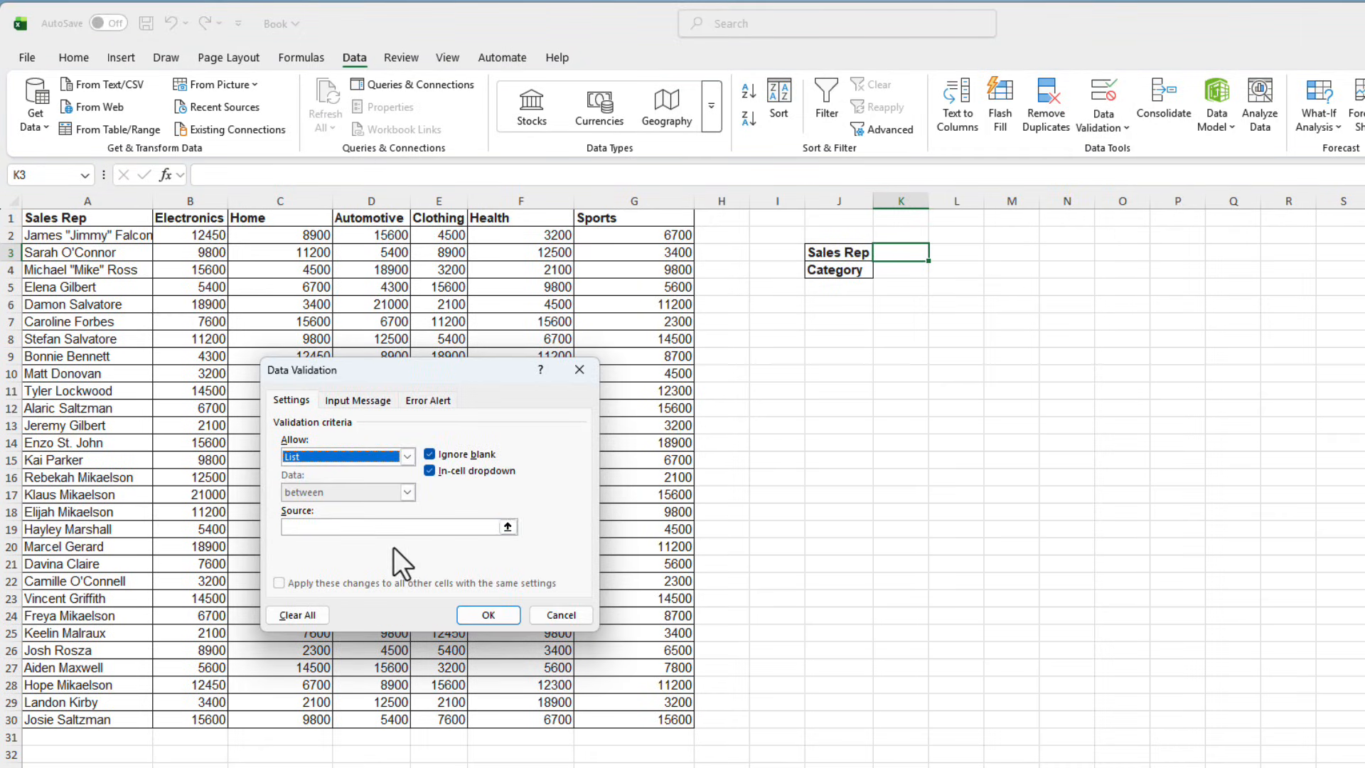
pyautogui.click(391, 527)
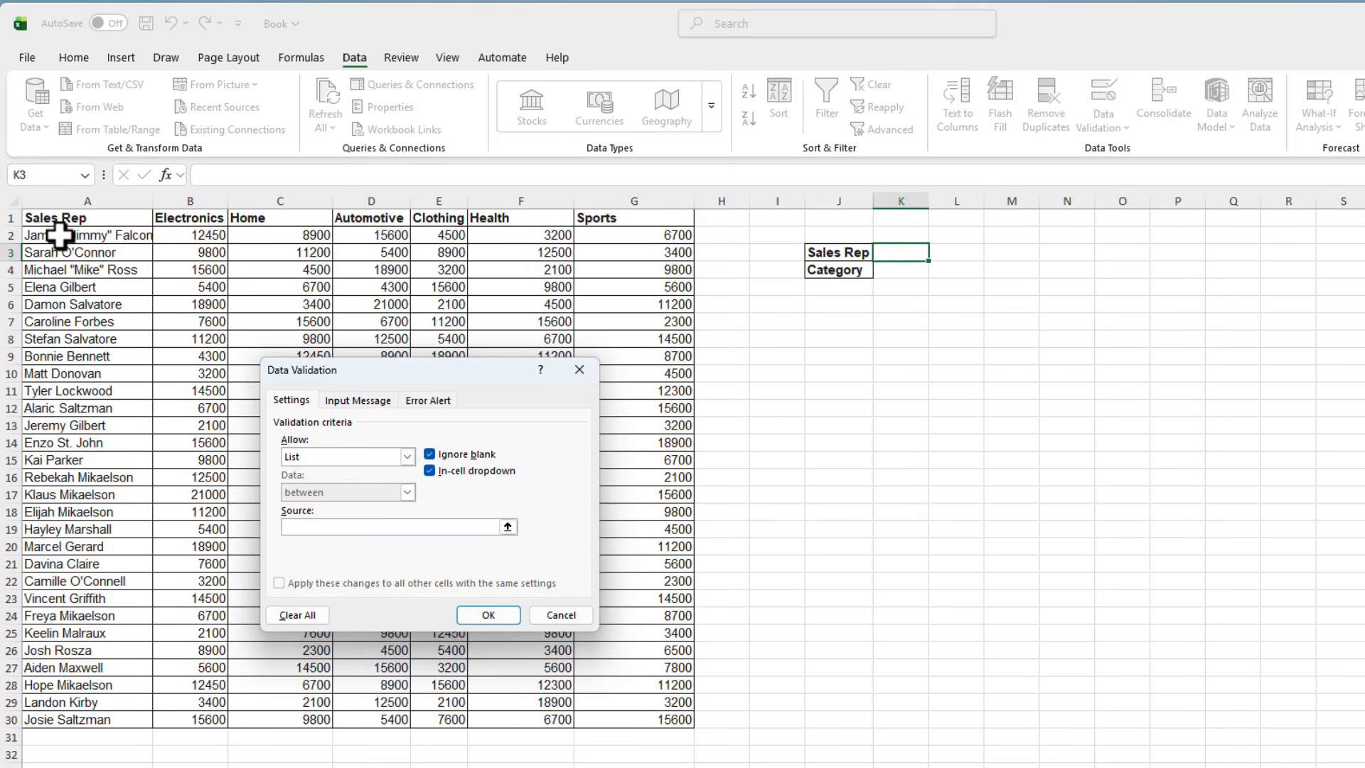
pyautogui.moveTo(59, 235); pyautogui.dragTo(75, 714)
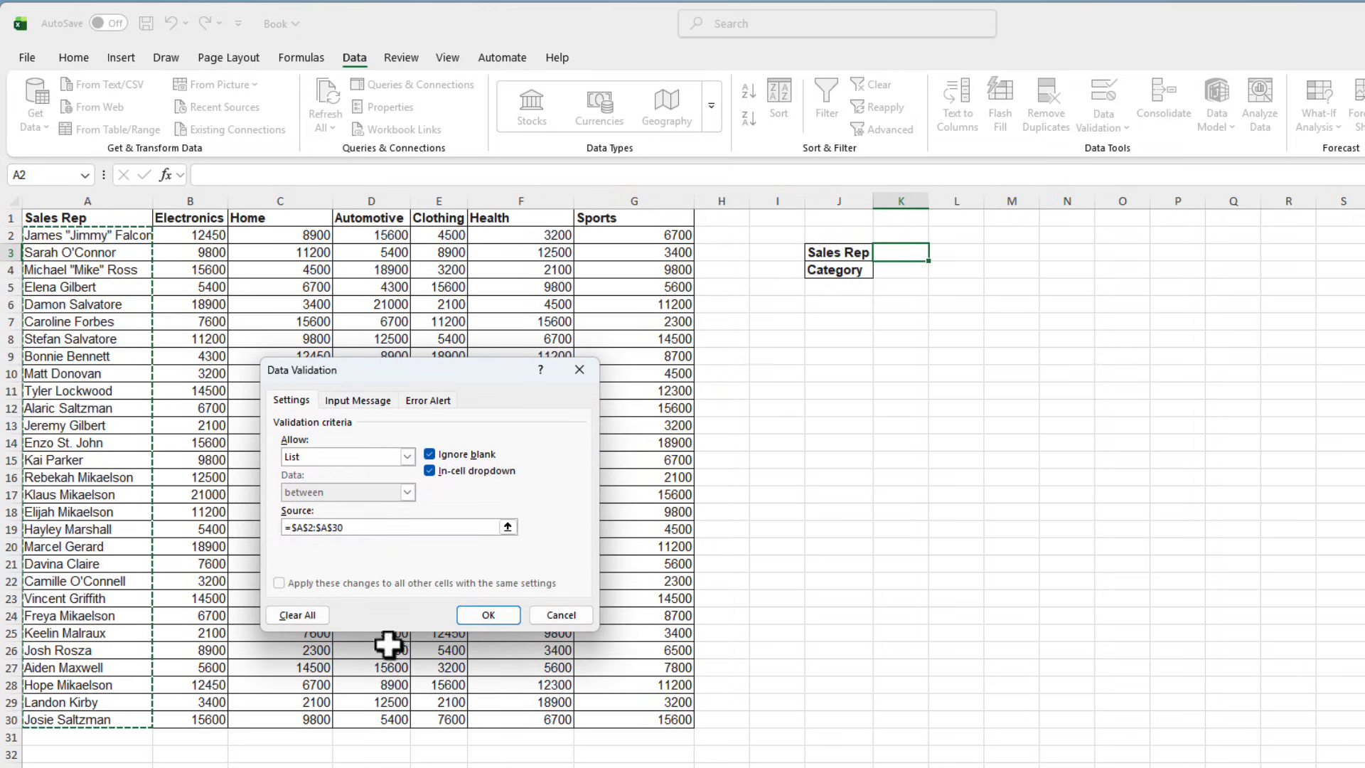
pyautogui.click(489, 614)
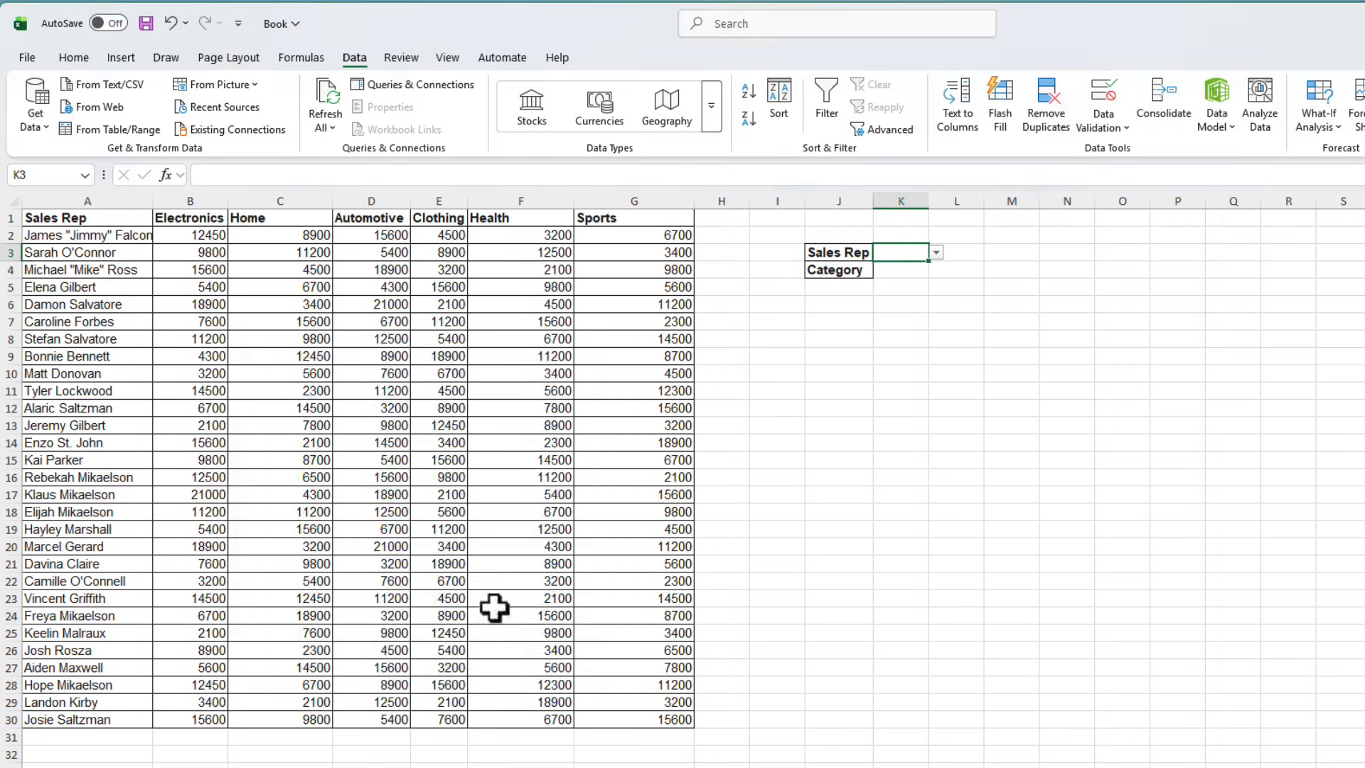
pyautogui.click(940, 254)
pyautogui.click(838, 304)
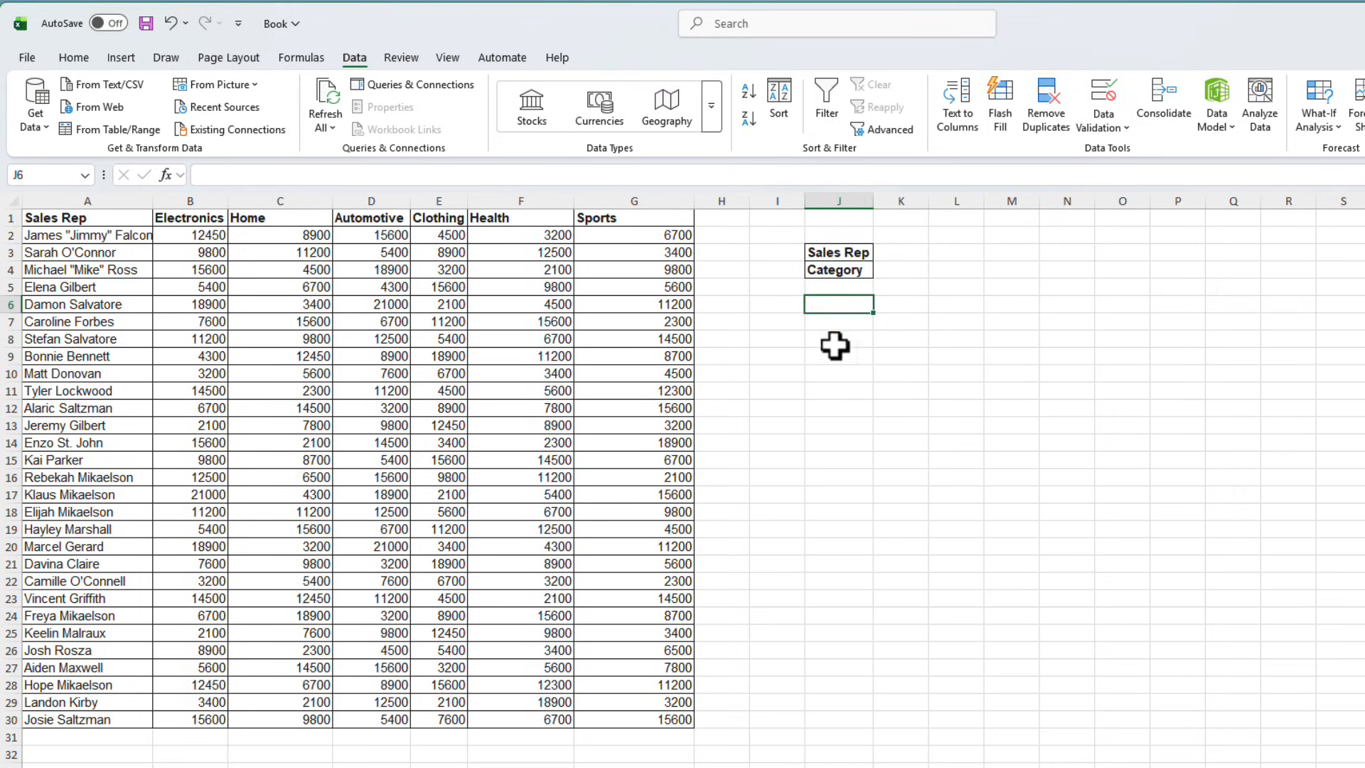
# Give K4 a List data validation whose source is the category headers in B1:G1.
pyautogui.click(900, 270)
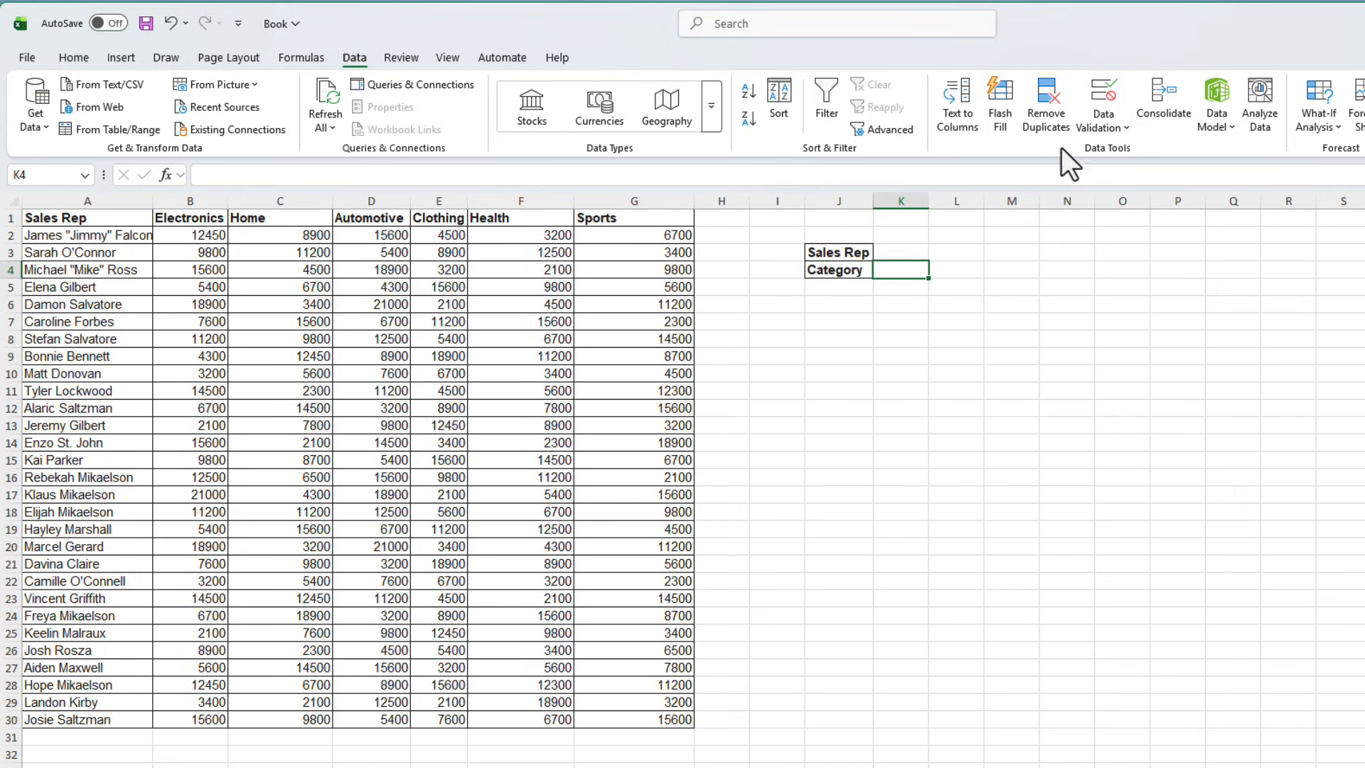
pyautogui.click(1103, 122)
pyautogui.click(1126, 154)
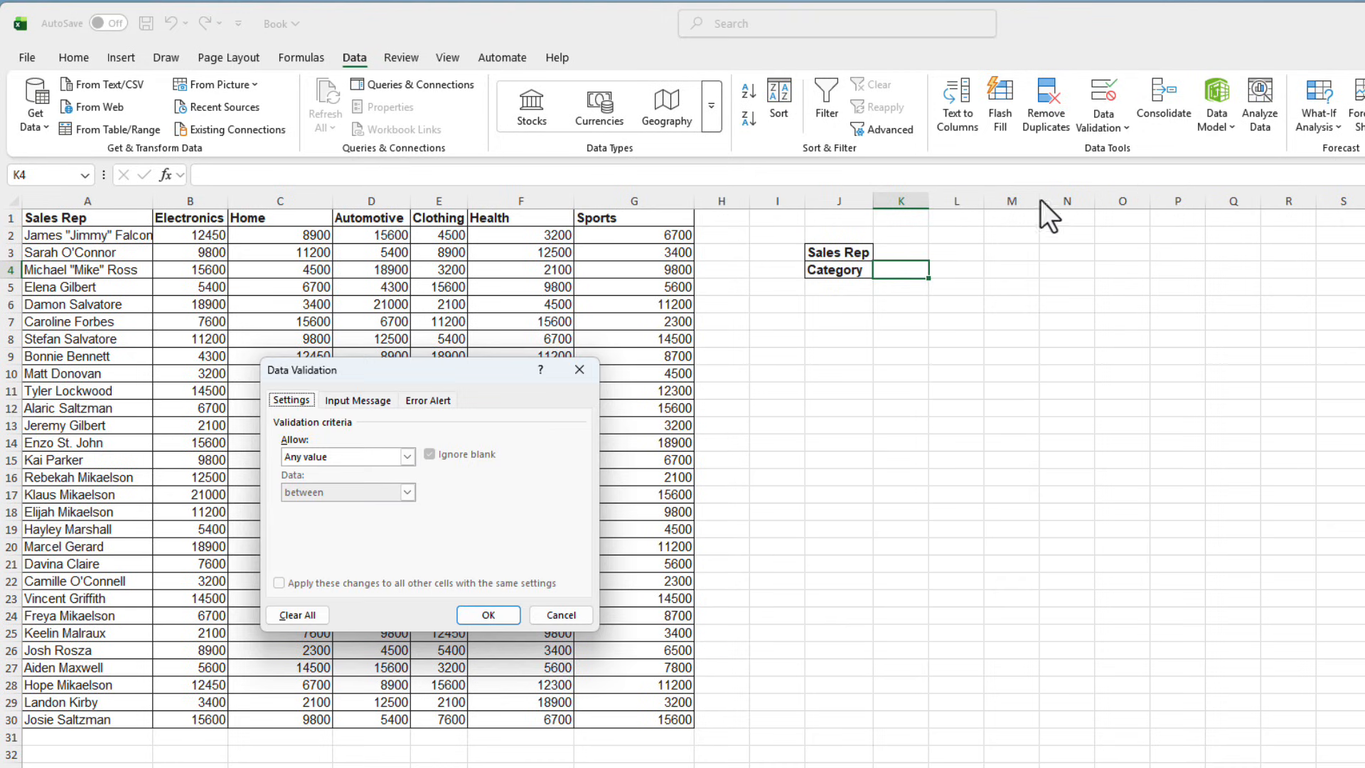
pyautogui.click(407, 457)
pyautogui.click(367, 509)
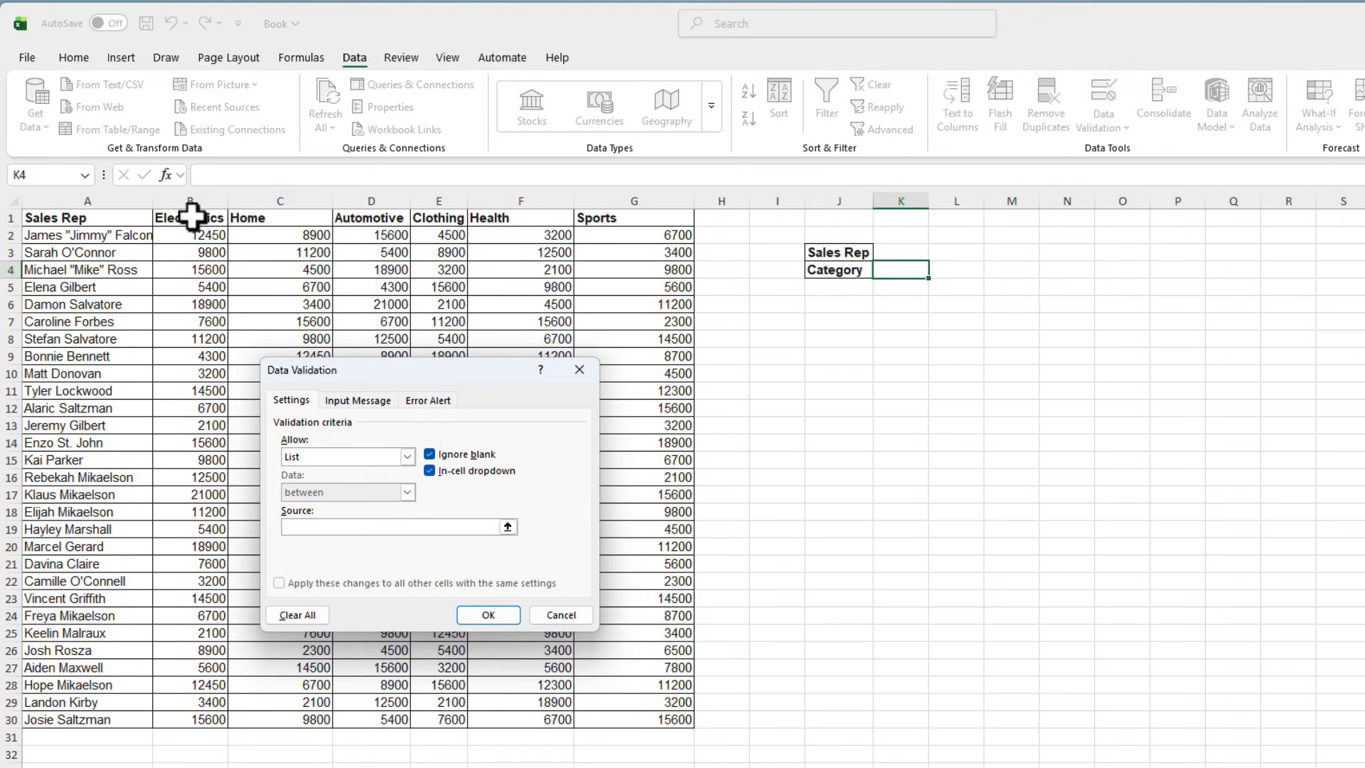
pyautogui.moveTo(195, 217); pyautogui.dragTo(626, 219)
pyautogui.click(488, 615)
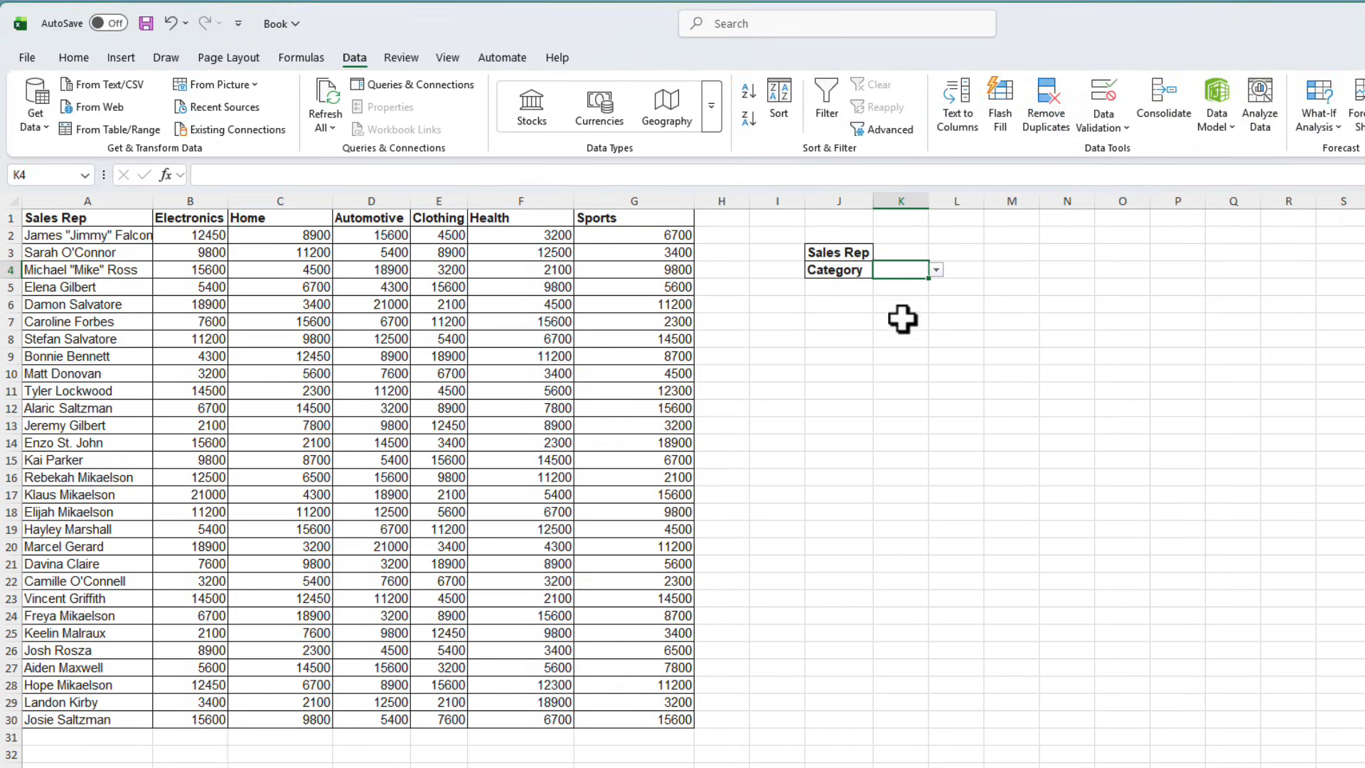
pyautogui.click(937, 268)
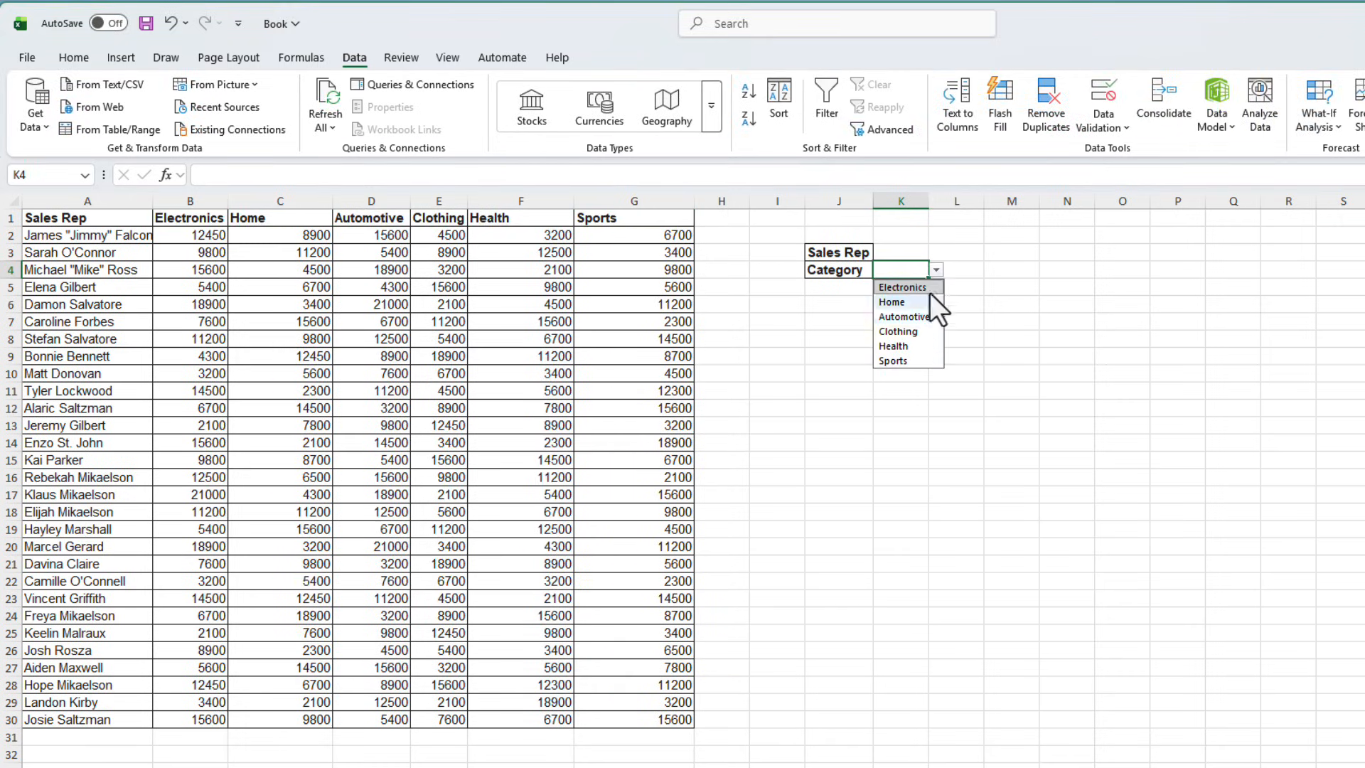
pyautogui.click(917, 259)
# Pick the first sales rep from the K3 dropdown list.
pyautogui.click(916, 253)
pyautogui.click(936, 253)
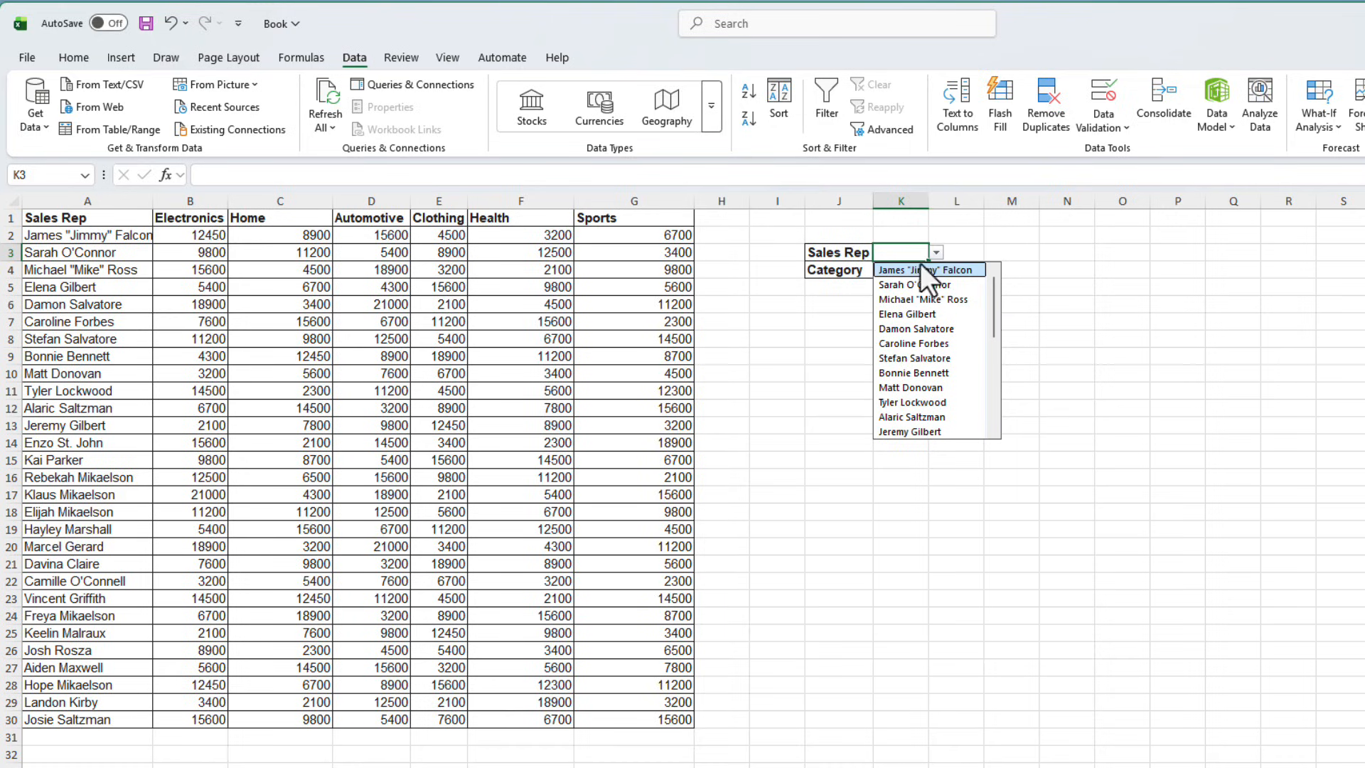
pyautogui.click(918, 270)
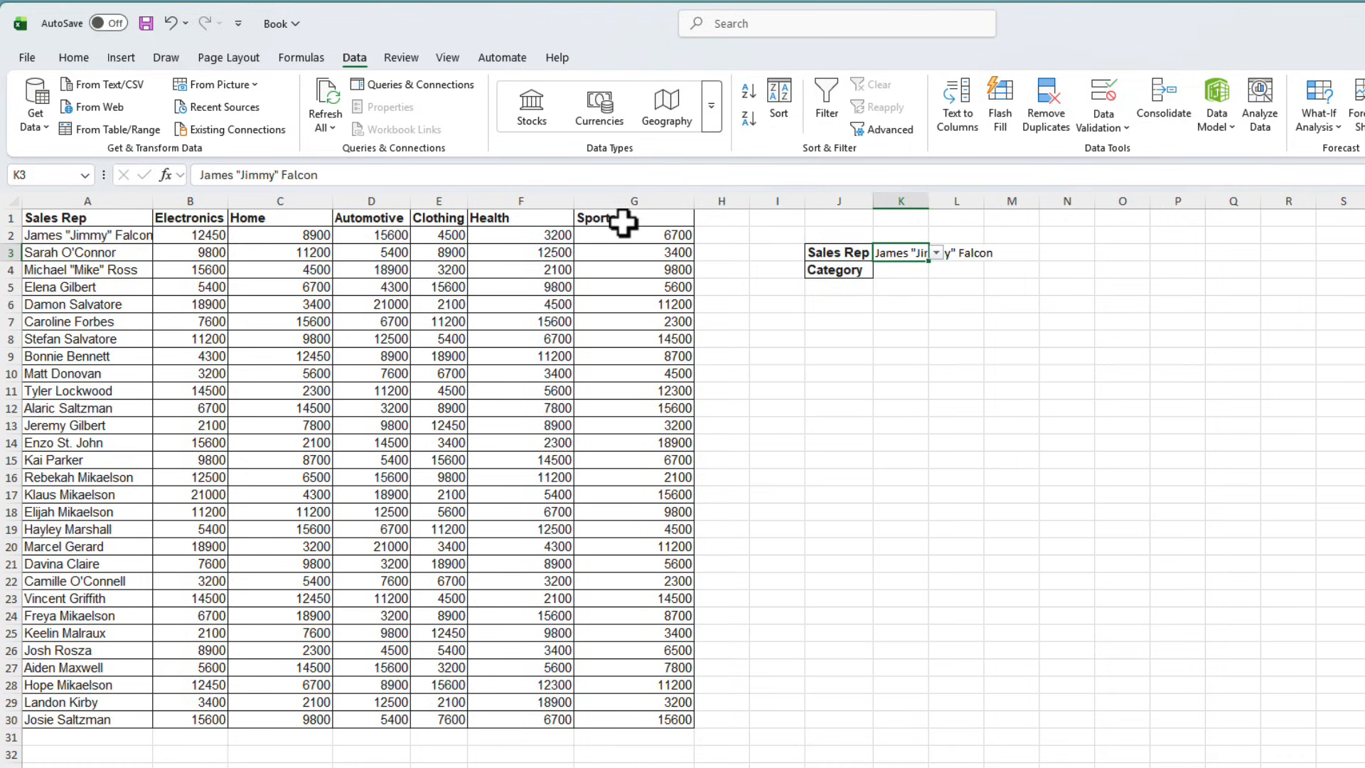
# Pick Sports from the category dropdown list in K4.
pyautogui.click(909, 270)
pyautogui.click(936, 269)
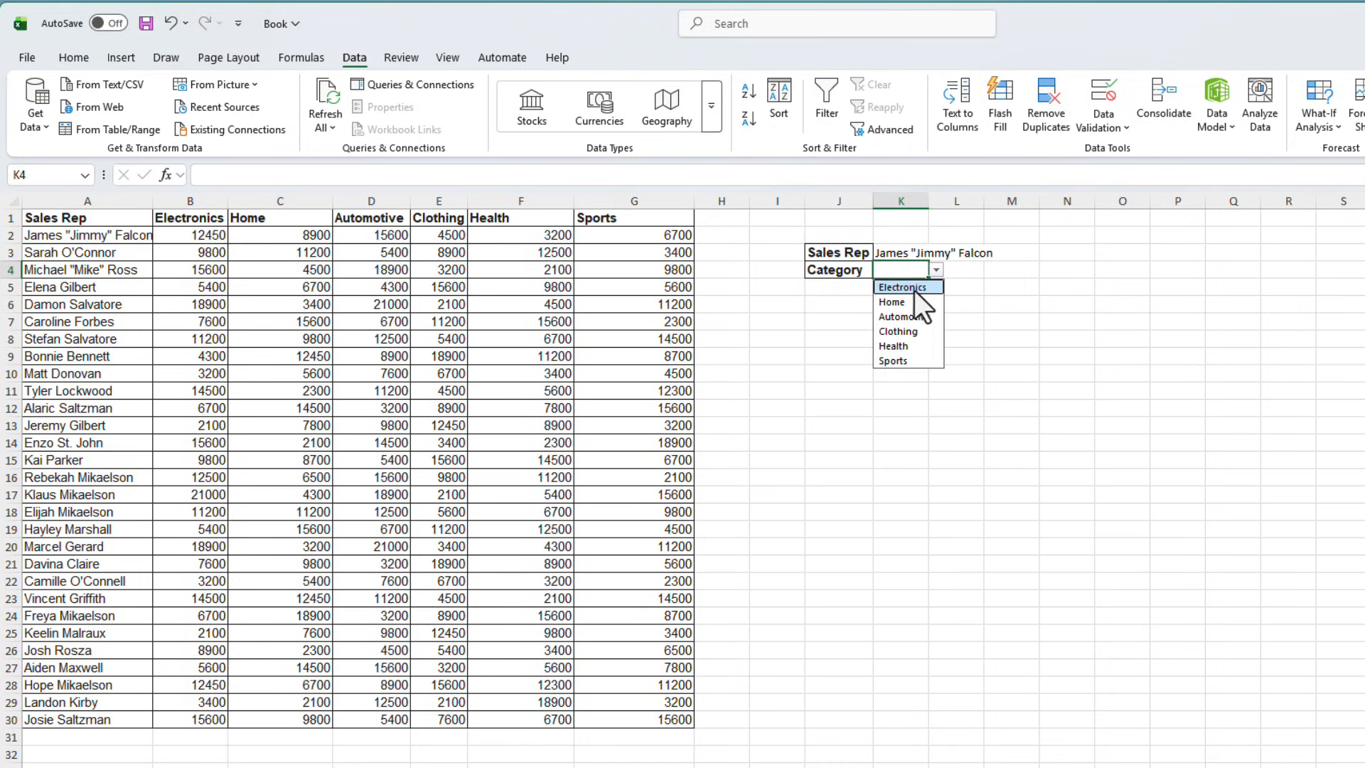
pyautogui.click(915, 361)
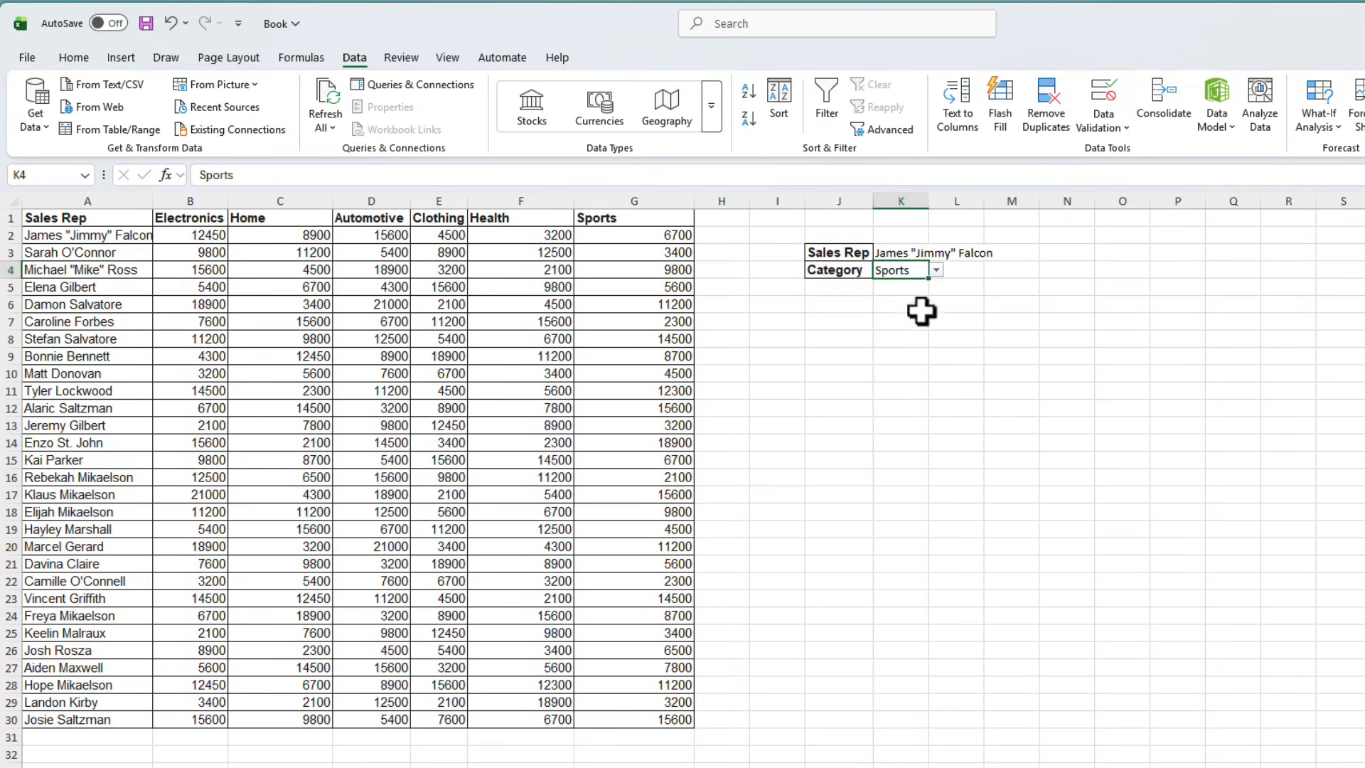
# Widen column K to fit the selected sales rep's name.
pyautogui.moveTo(929, 201); pyautogui.dragTo(944, 202)
pyautogui.doubleClick(944, 201)
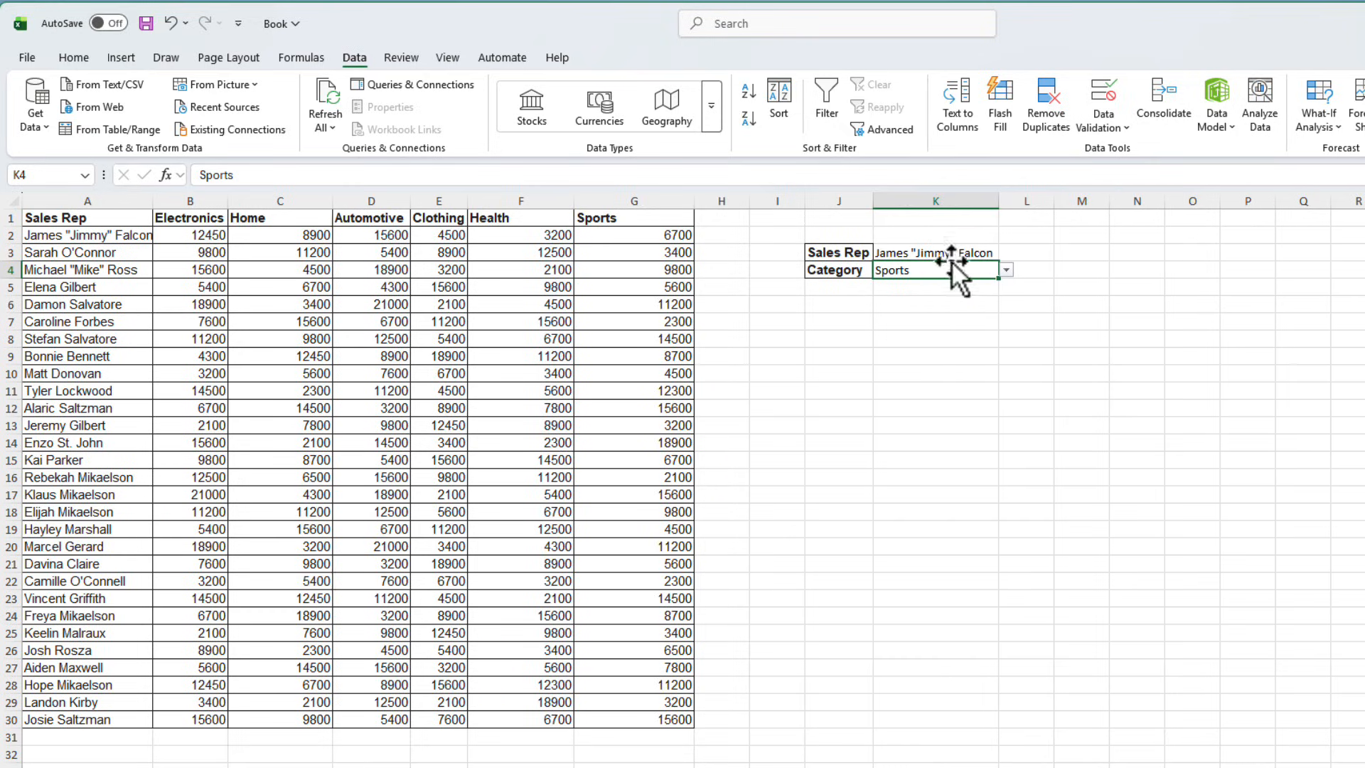
pyautogui.click(1004, 357)
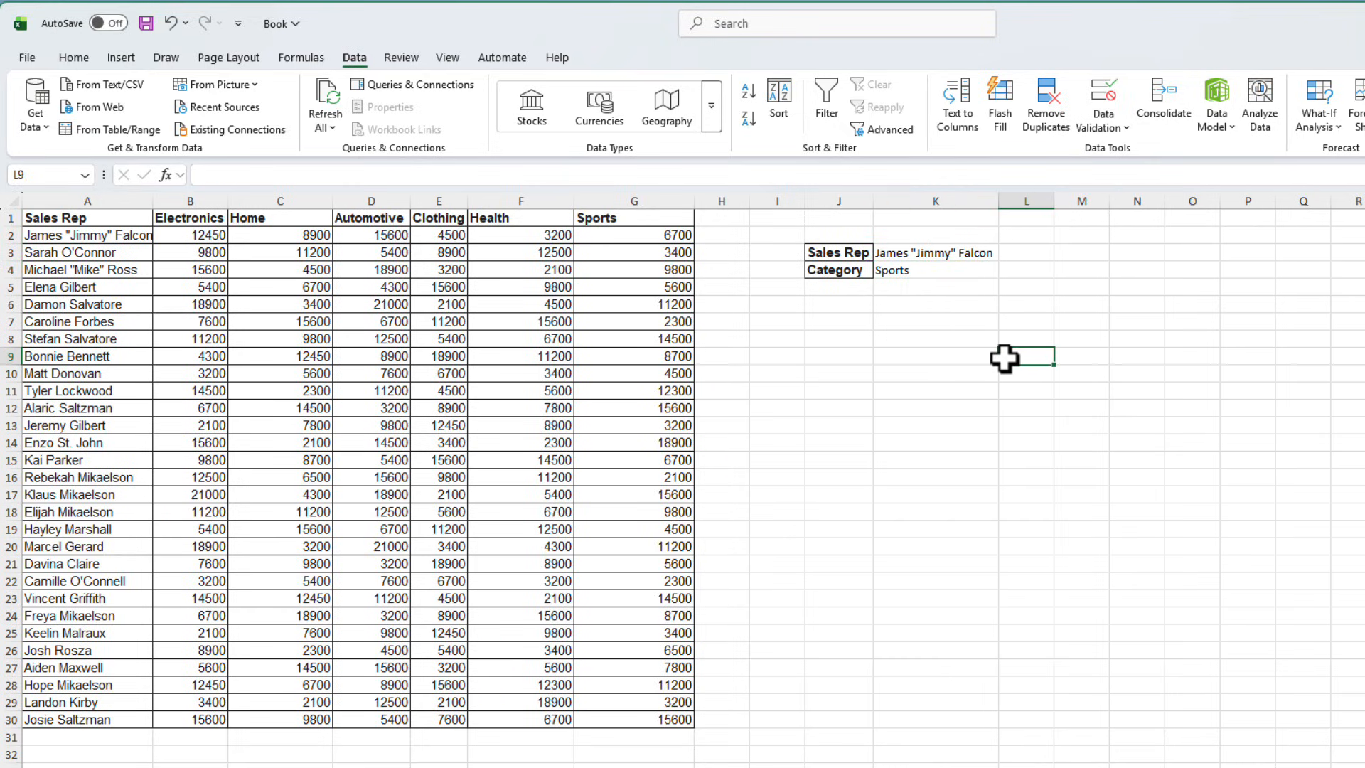
# Select the sales figures B2:G30 and start a new conditional formatting rule that uses a formula.
pyautogui.click(974, 548)
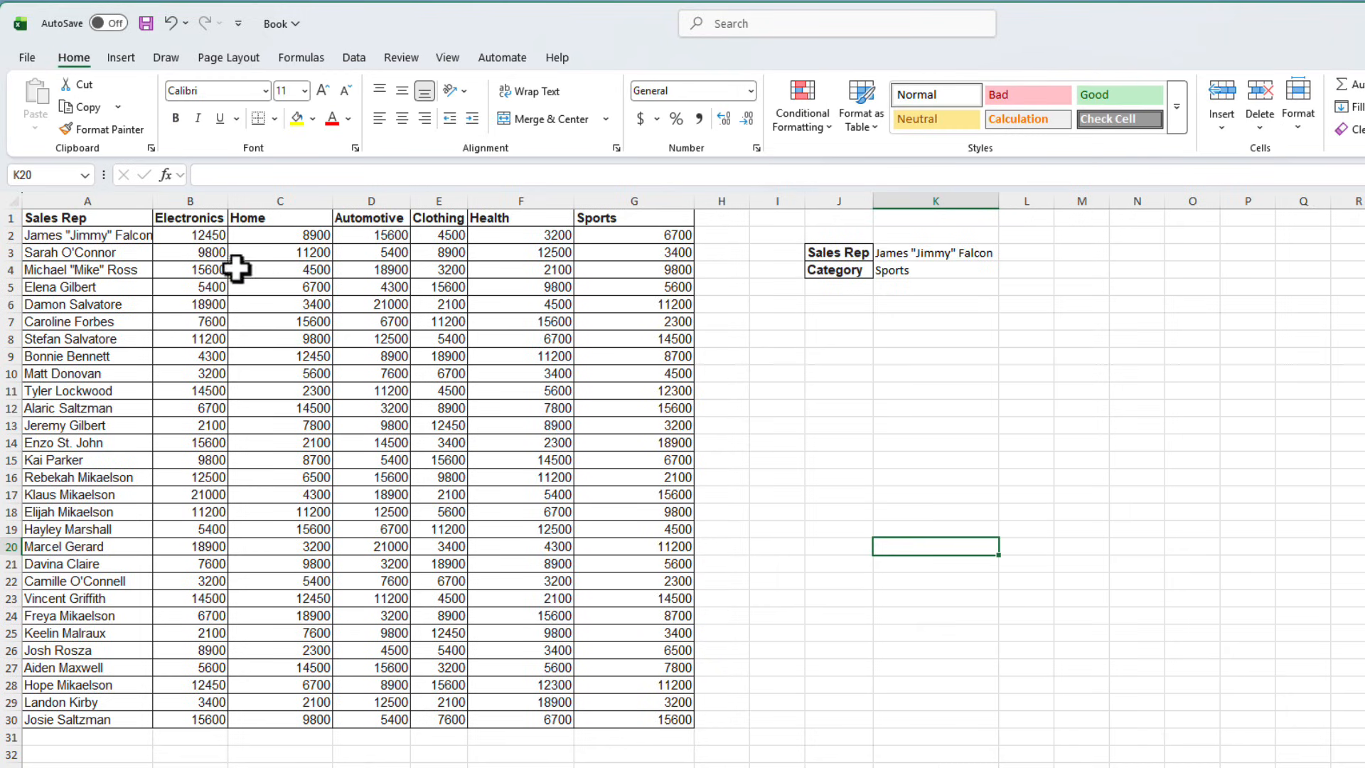
pyautogui.moveTo(184, 236); pyautogui.dragTo(634, 718)
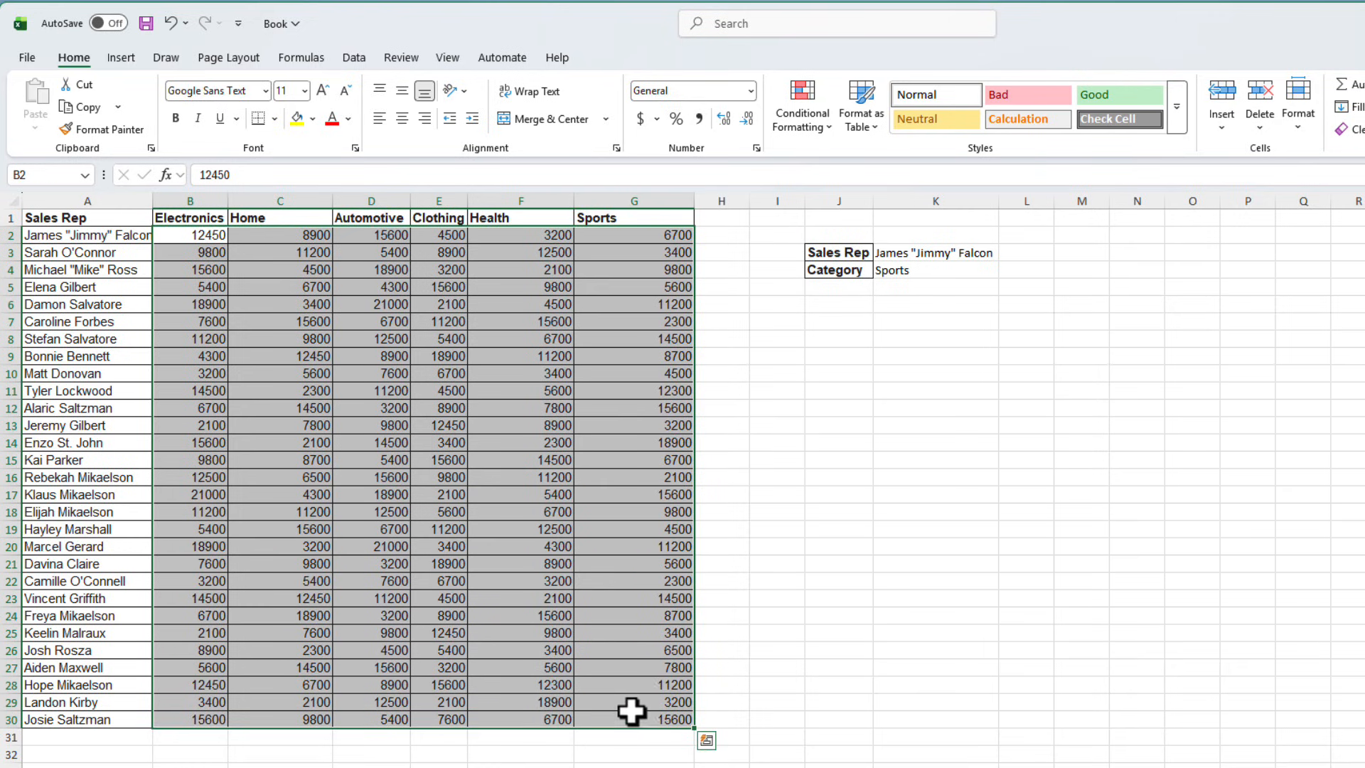
pyautogui.click(816, 122)
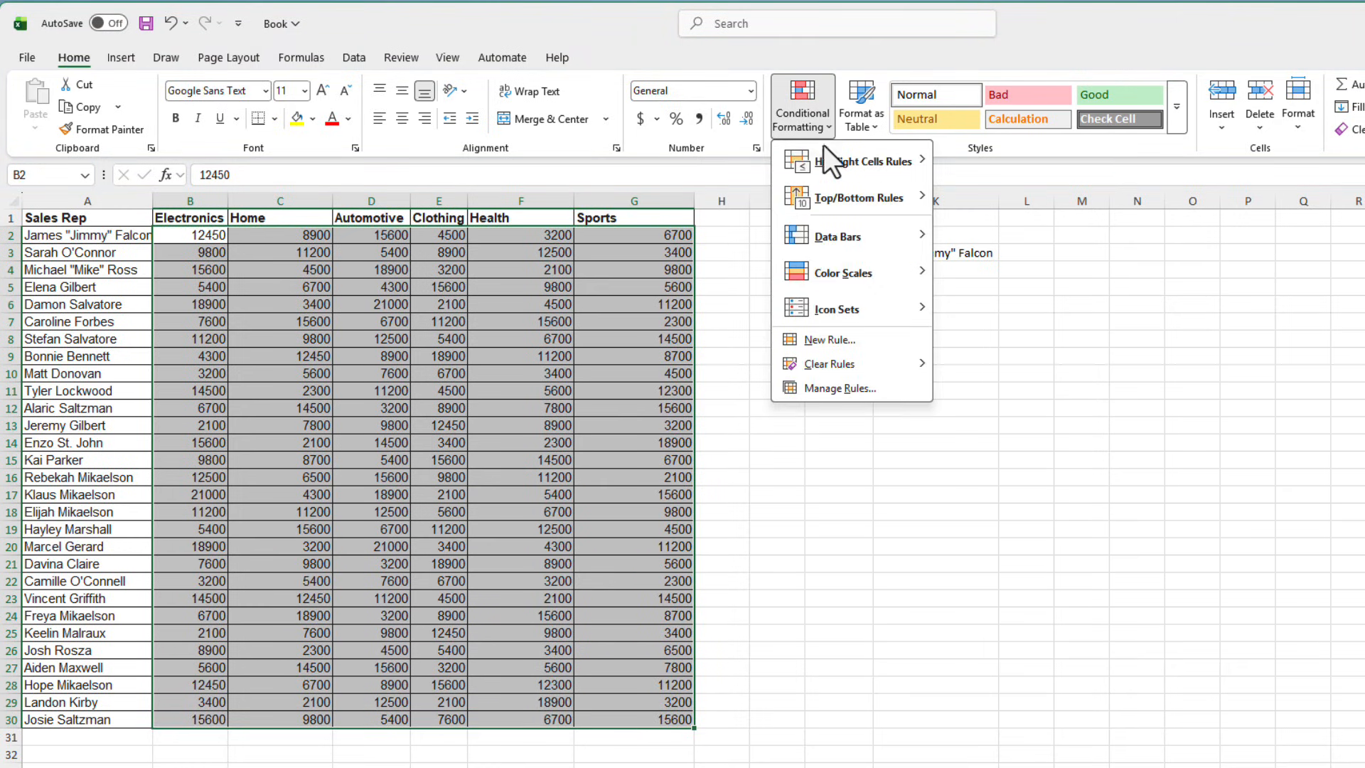
pyautogui.click(855, 339)
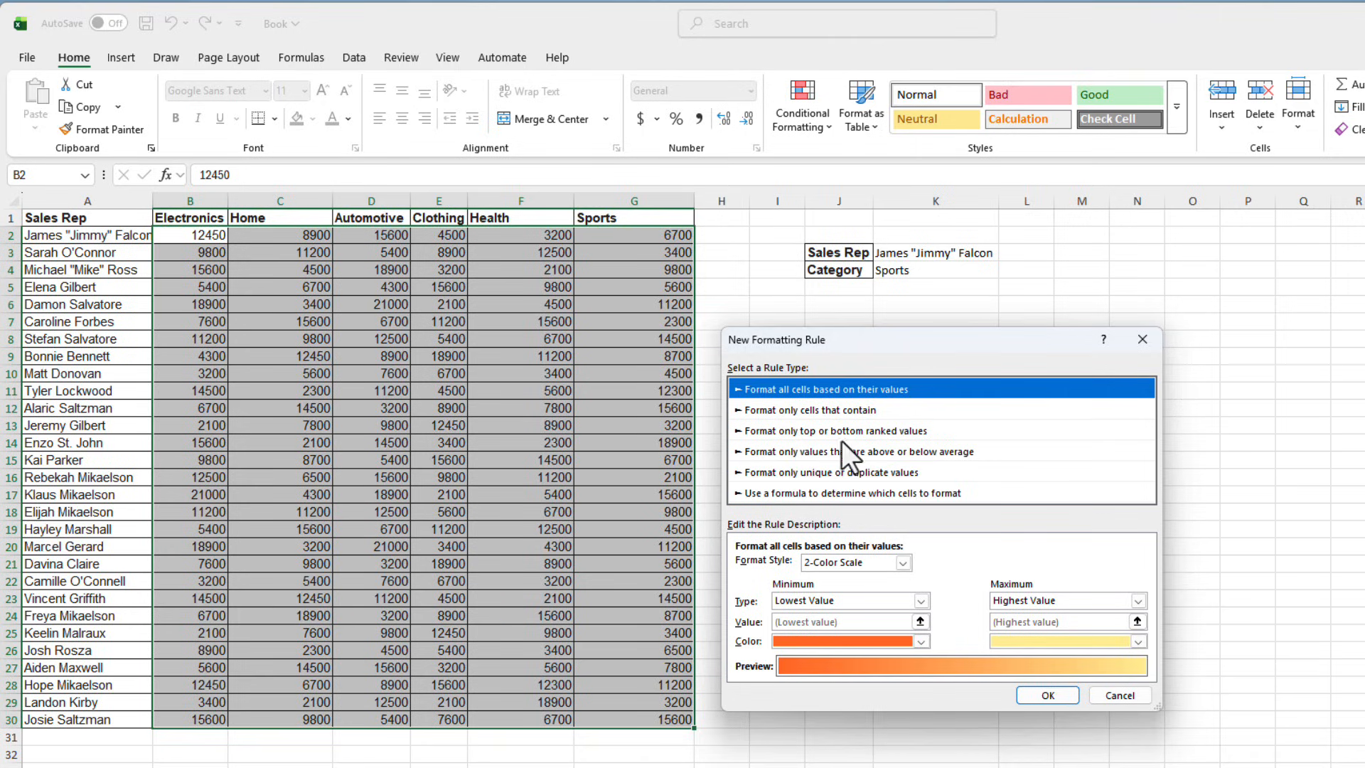
pyautogui.click(772, 492)
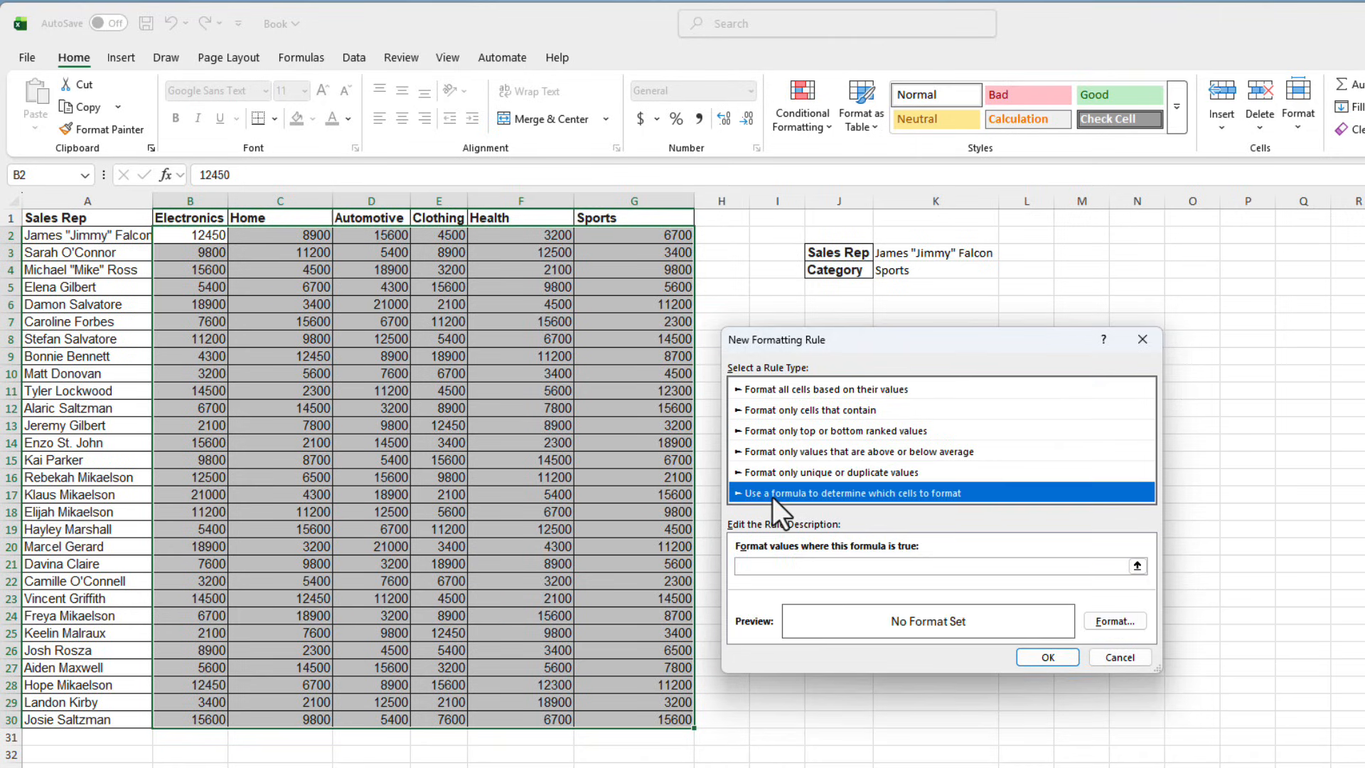
pyautogui.click(1020, 567)
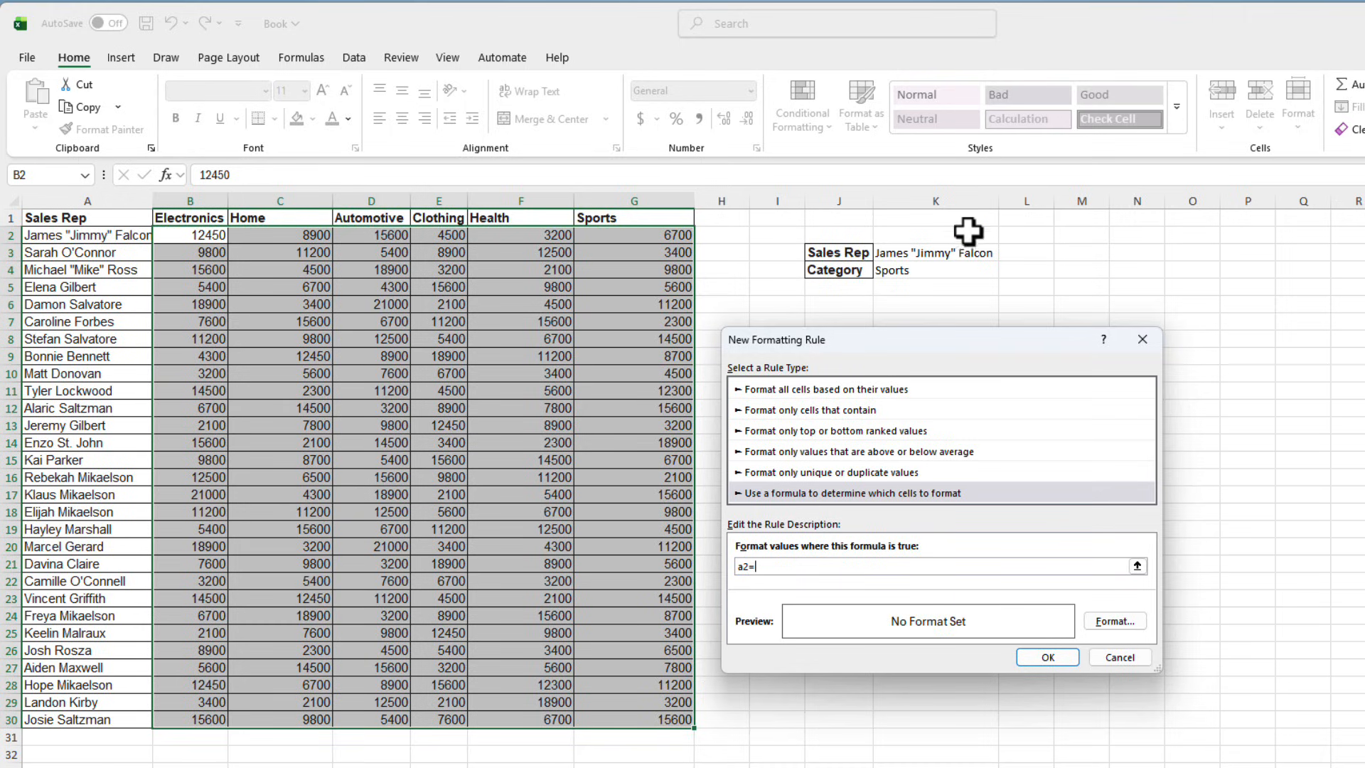
# Enter the rule conditions $a2=$K$3 and b$1=$K$4, referencing the Sales Rep and Category cells.
pyautogui.click(953, 254)
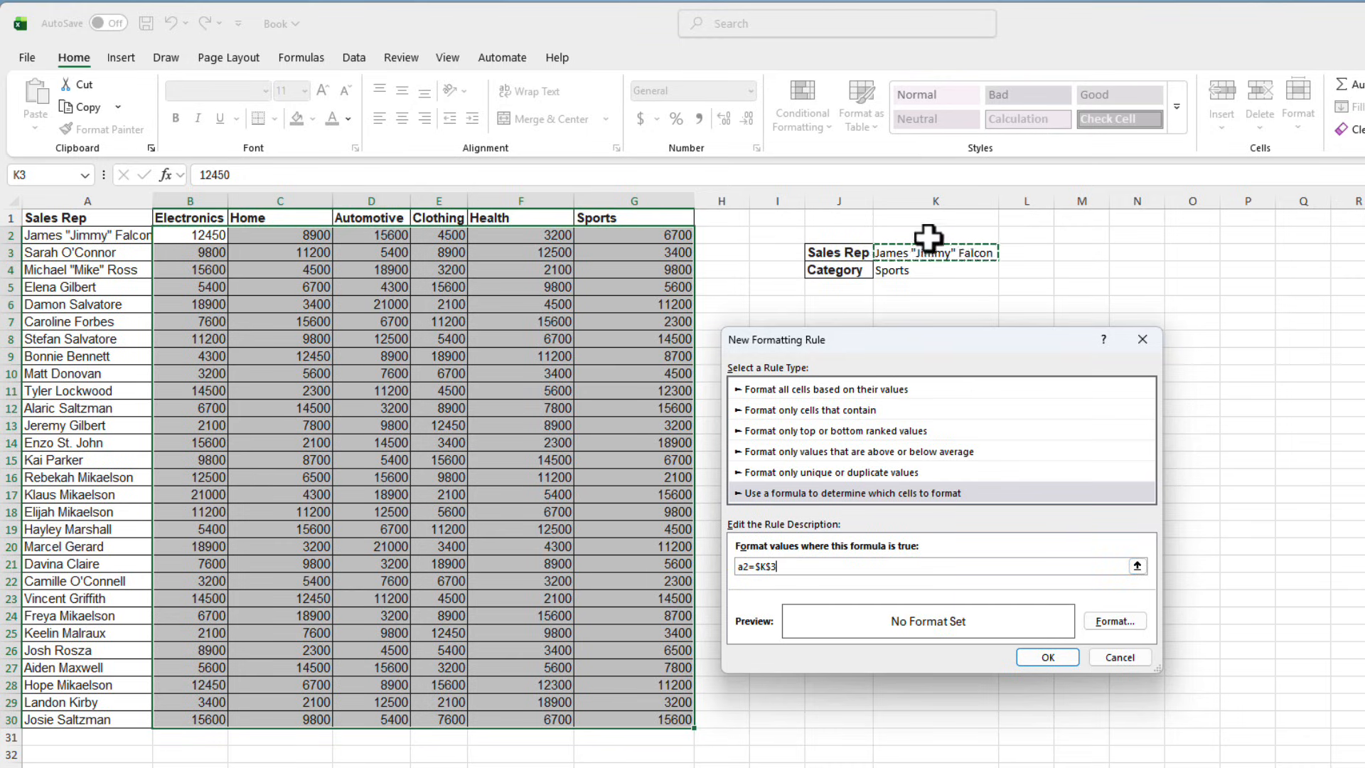
pyautogui.click(741, 566)
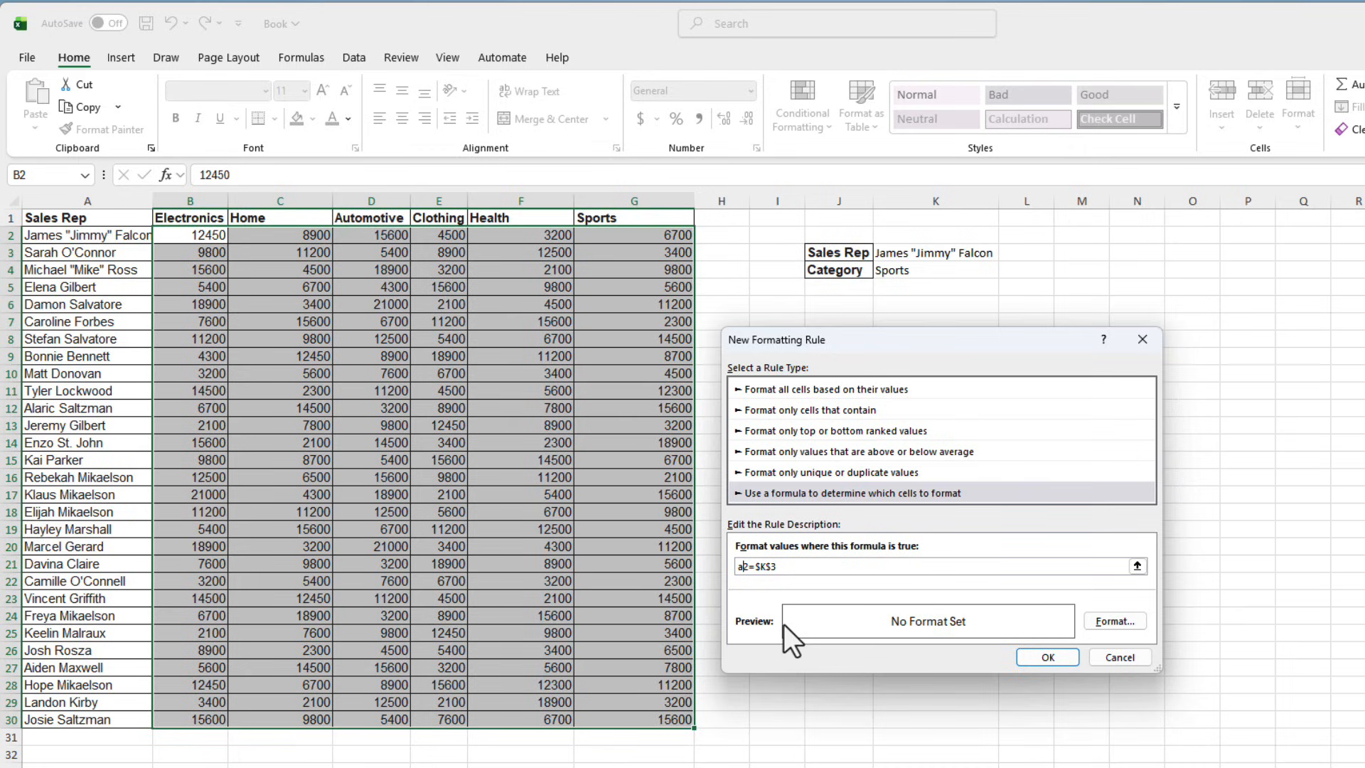
pyautogui.click(738, 570)
pyautogui.write('$')
pyautogui.click(799, 566)
pyautogui.write('b1=')
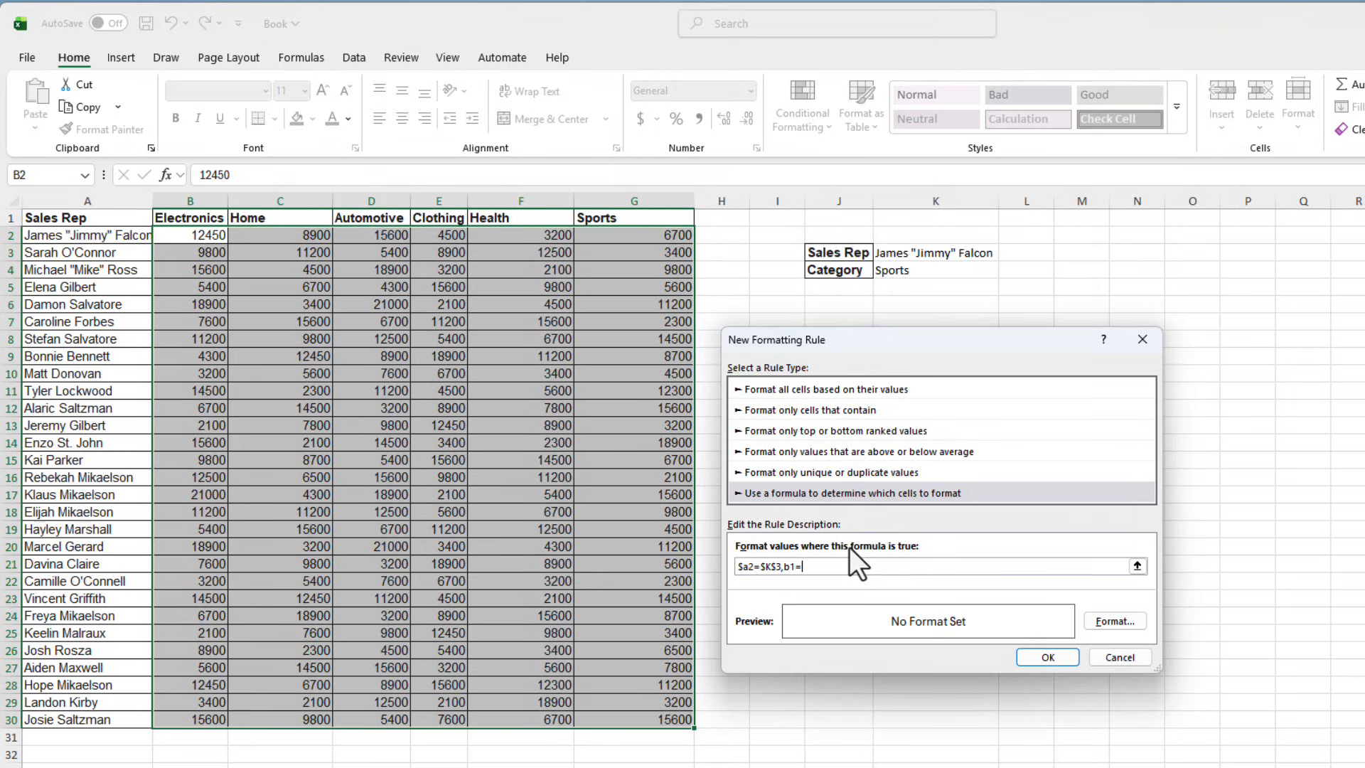
pyautogui.click(944, 269)
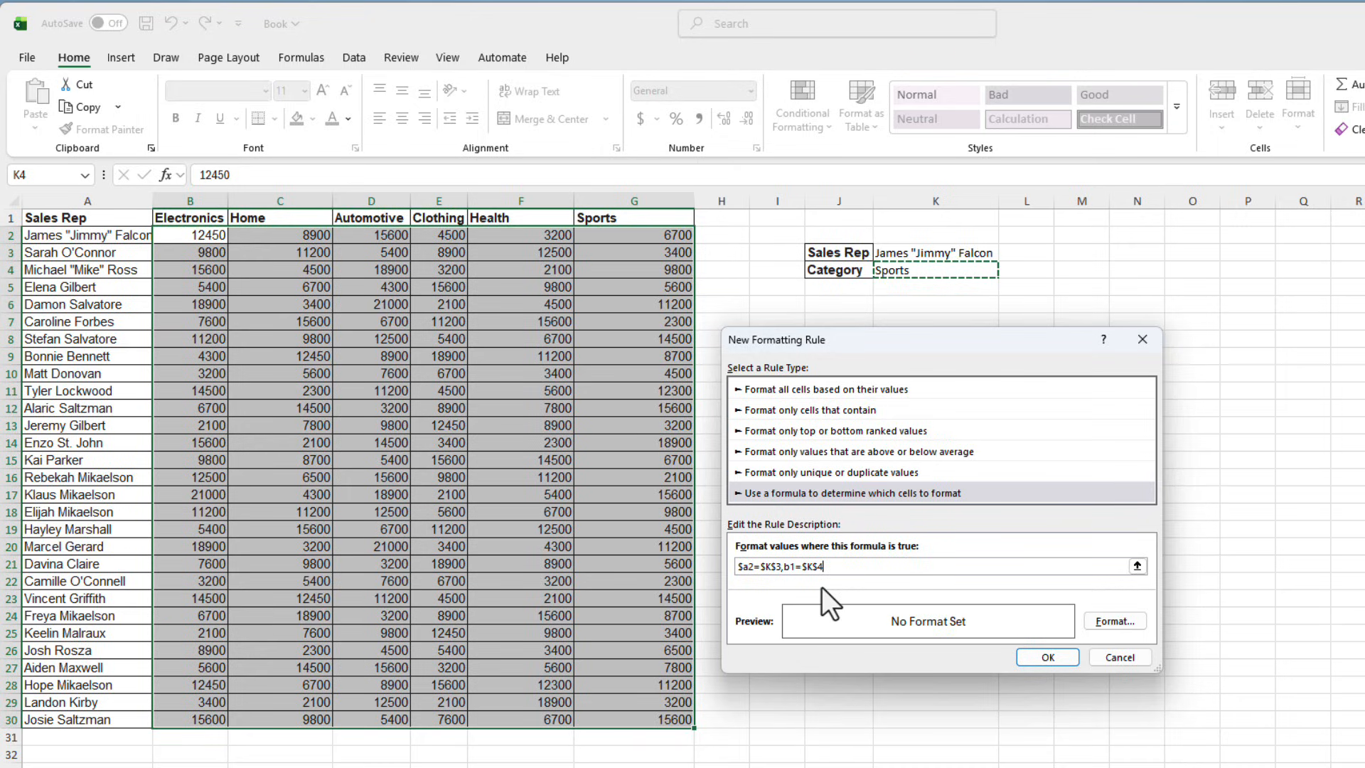
pyautogui.click(896, 566)
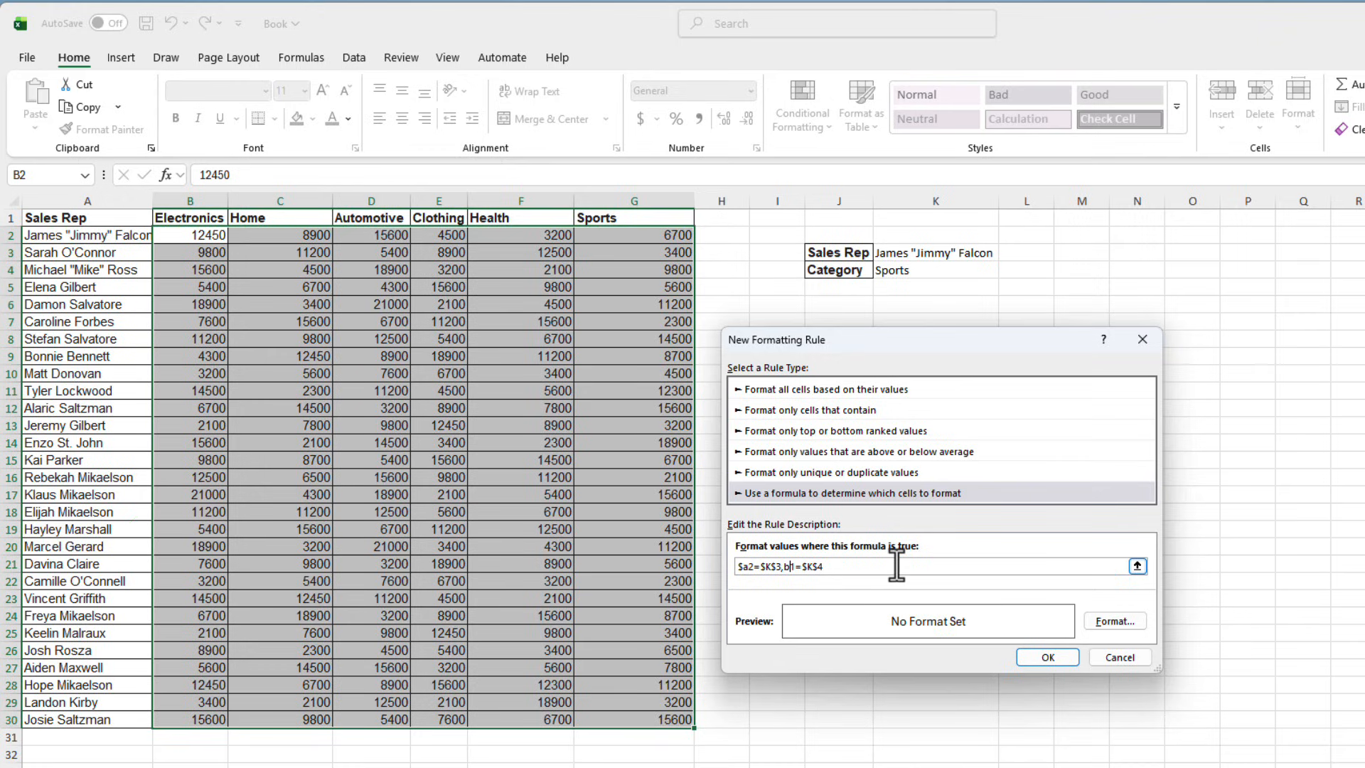
pyautogui.write('$')
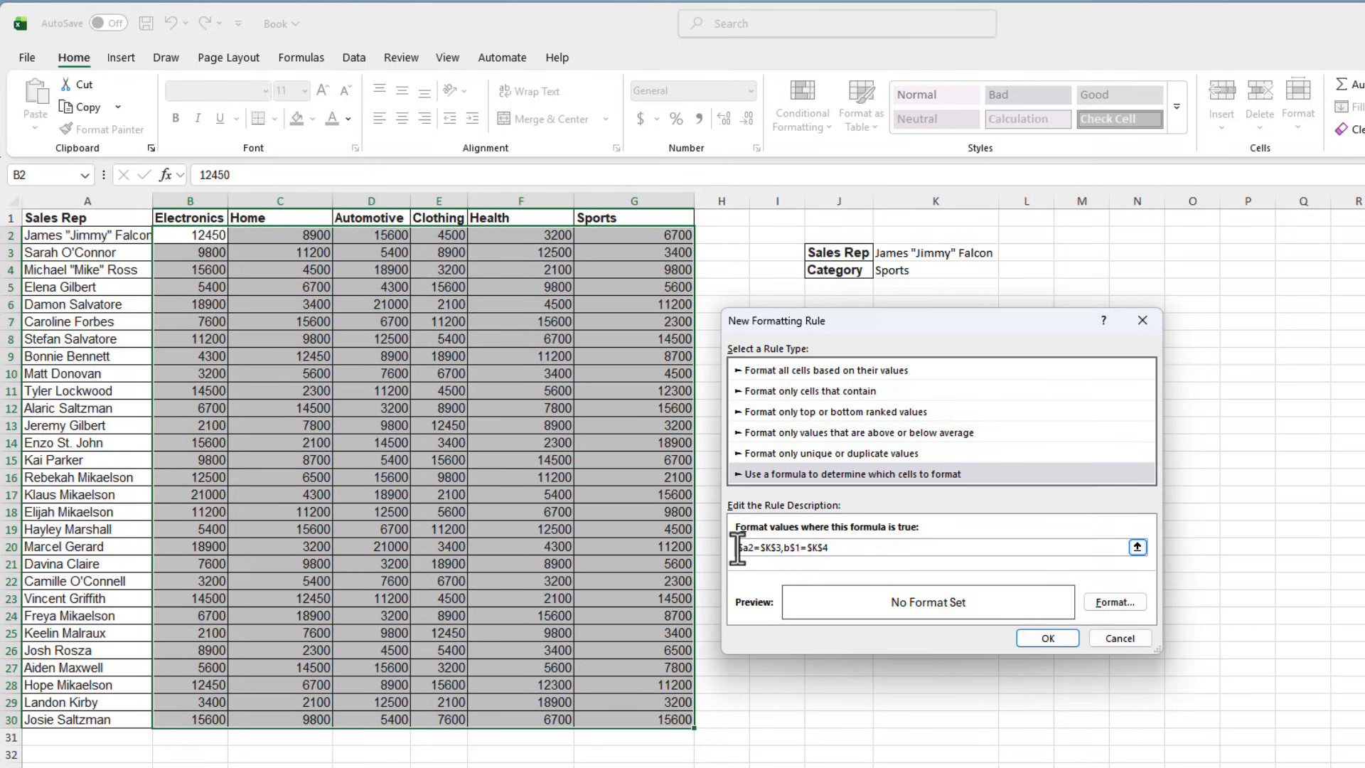
# Wrap both conditions in an OR function so the formula reads =or($a2=$K$3,b$1=$K$4.
pyautogui.click(738, 548)
pyautogui.write('=or(')
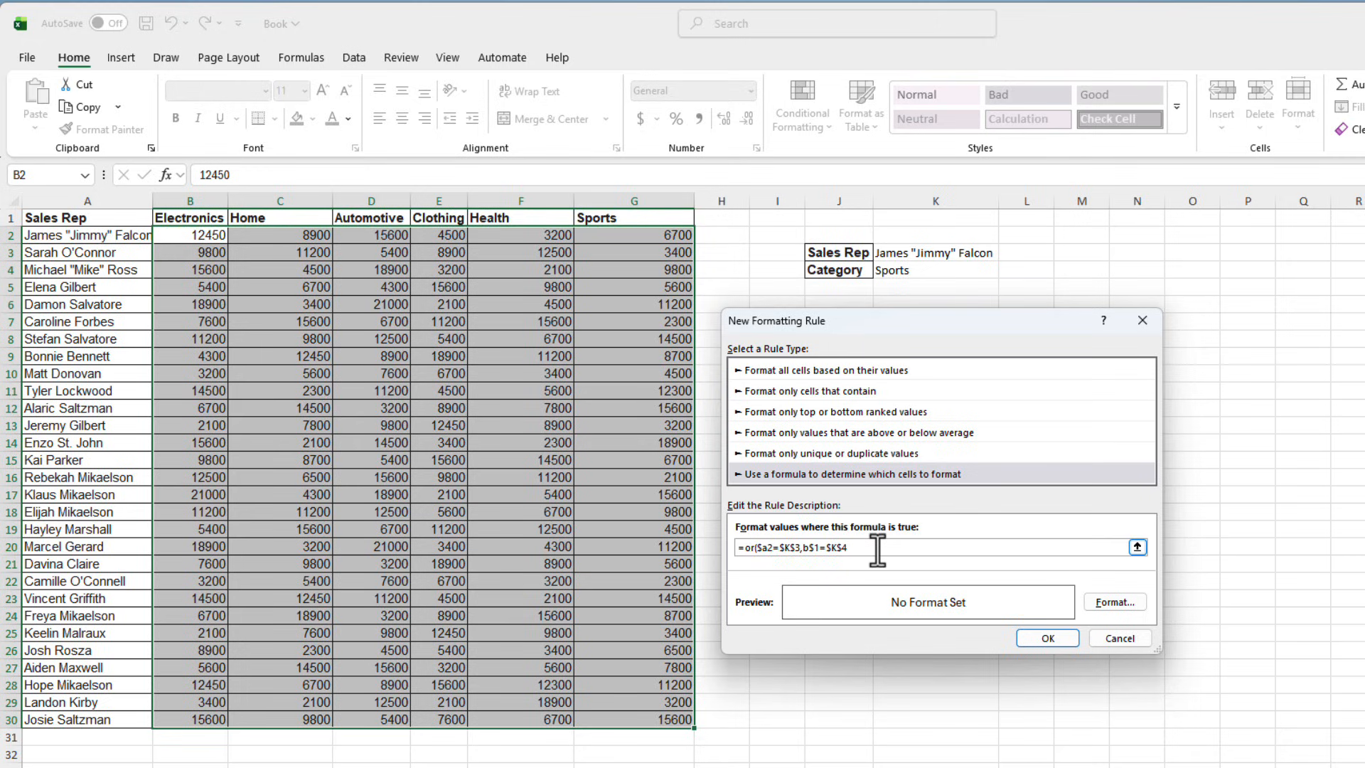
# Give the rule a yellow fill format and apply it to the selected range.
pyautogui.click(1109, 603)
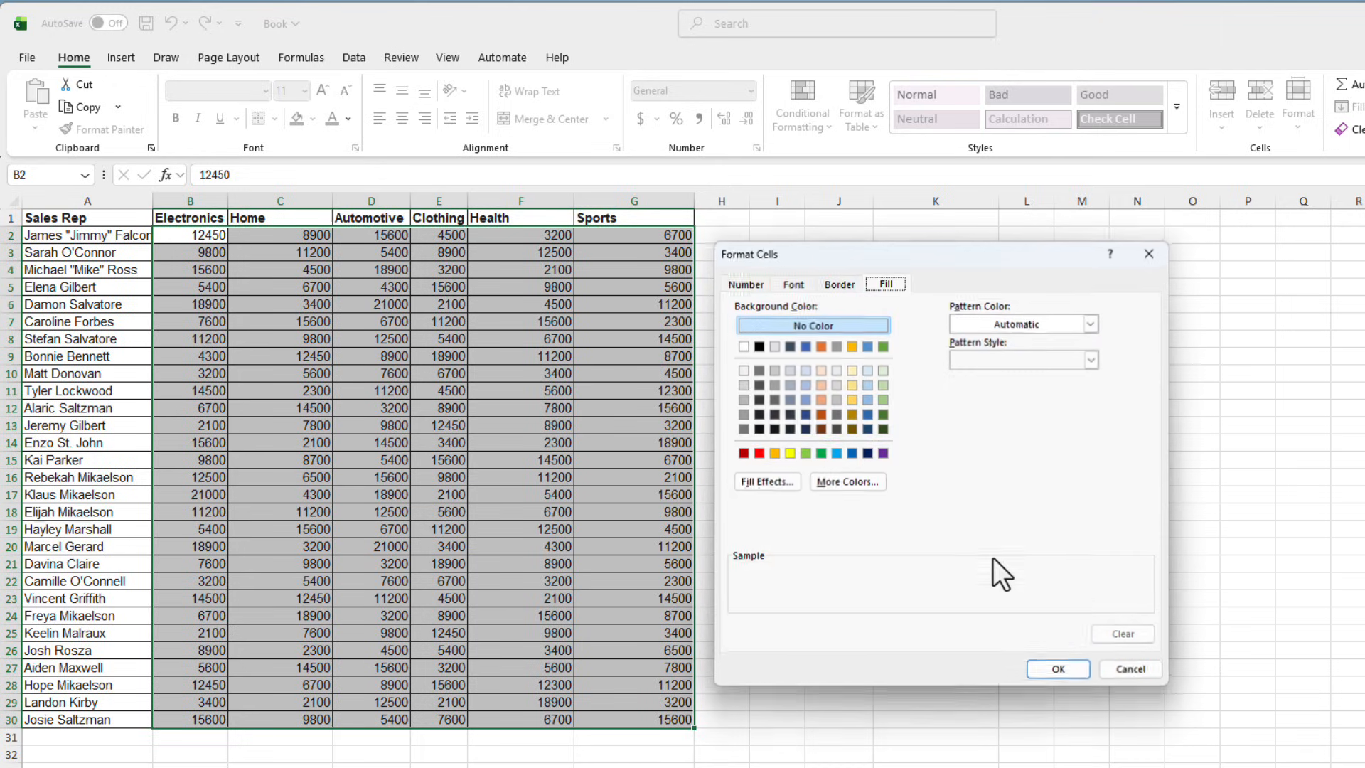
pyautogui.click(792, 454)
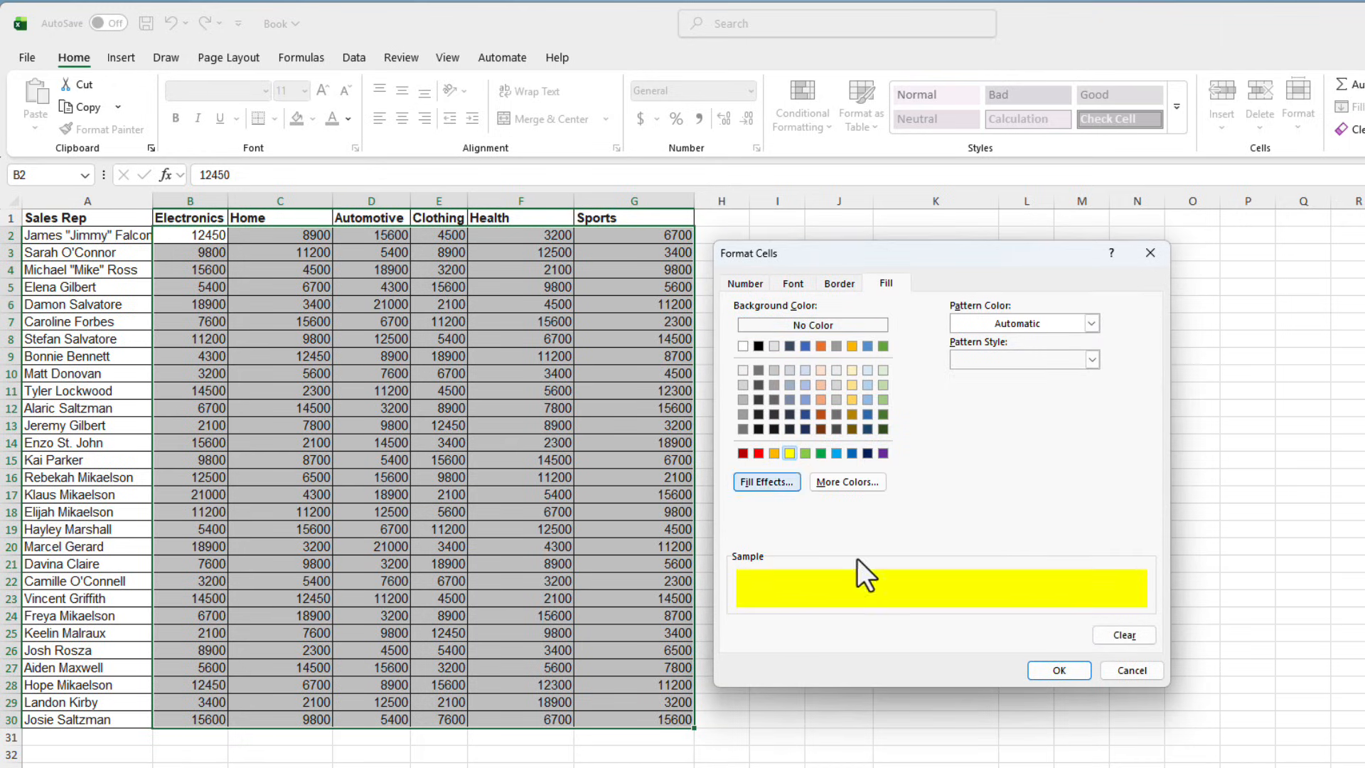
pyautogui.click(1056, 674)
pyautogui.click(1064, 637)
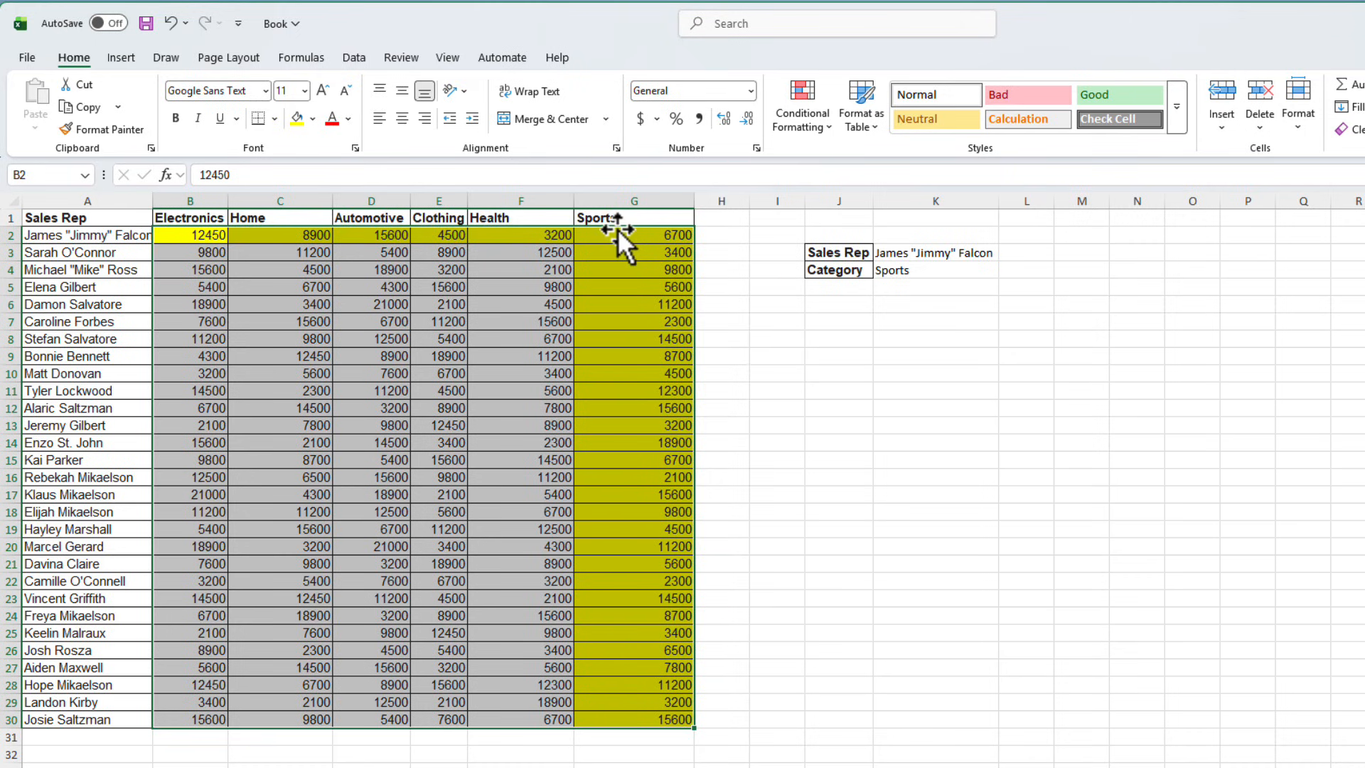
pyautogui.click(1093, 239)
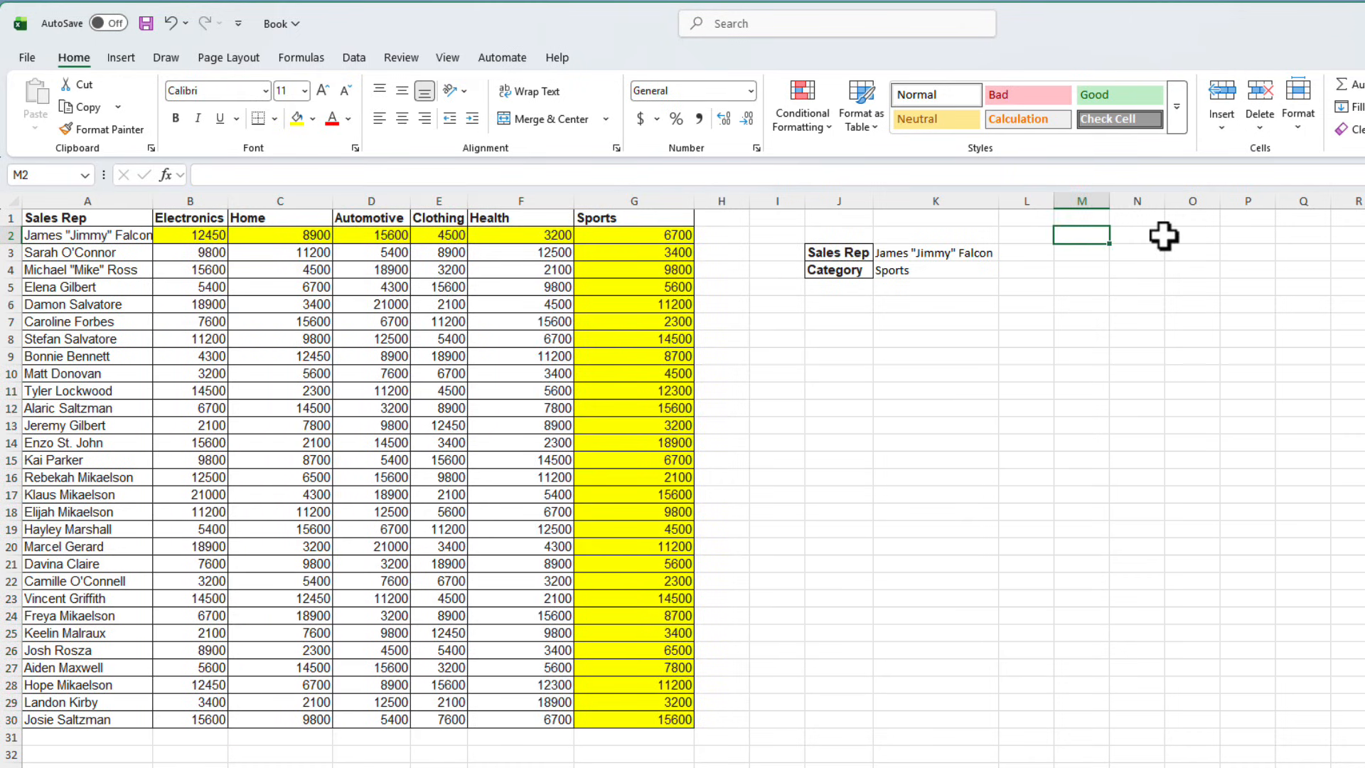
# Pick Automotive from the K4 category dropdown to test the highlighting.
pyautogui.click(949, 269)
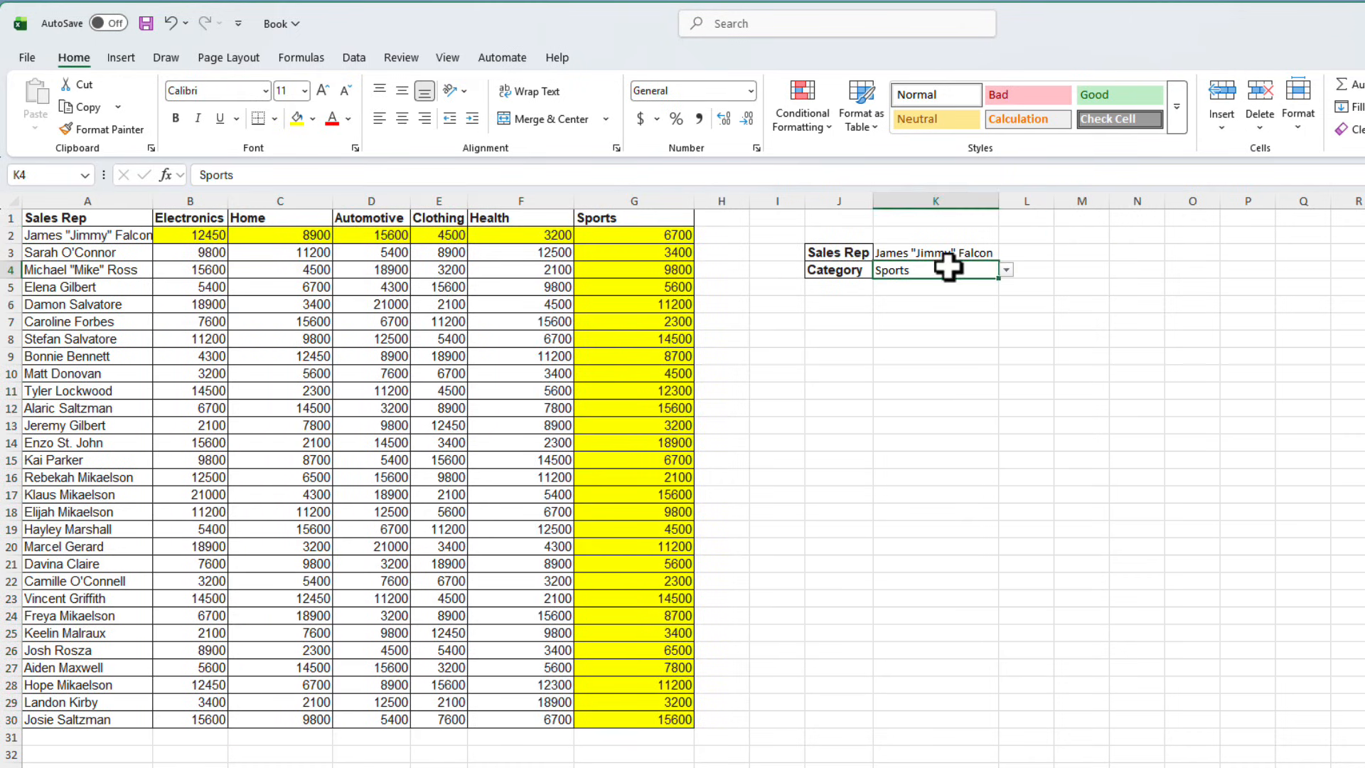
pyautogui.click(1004, 270)
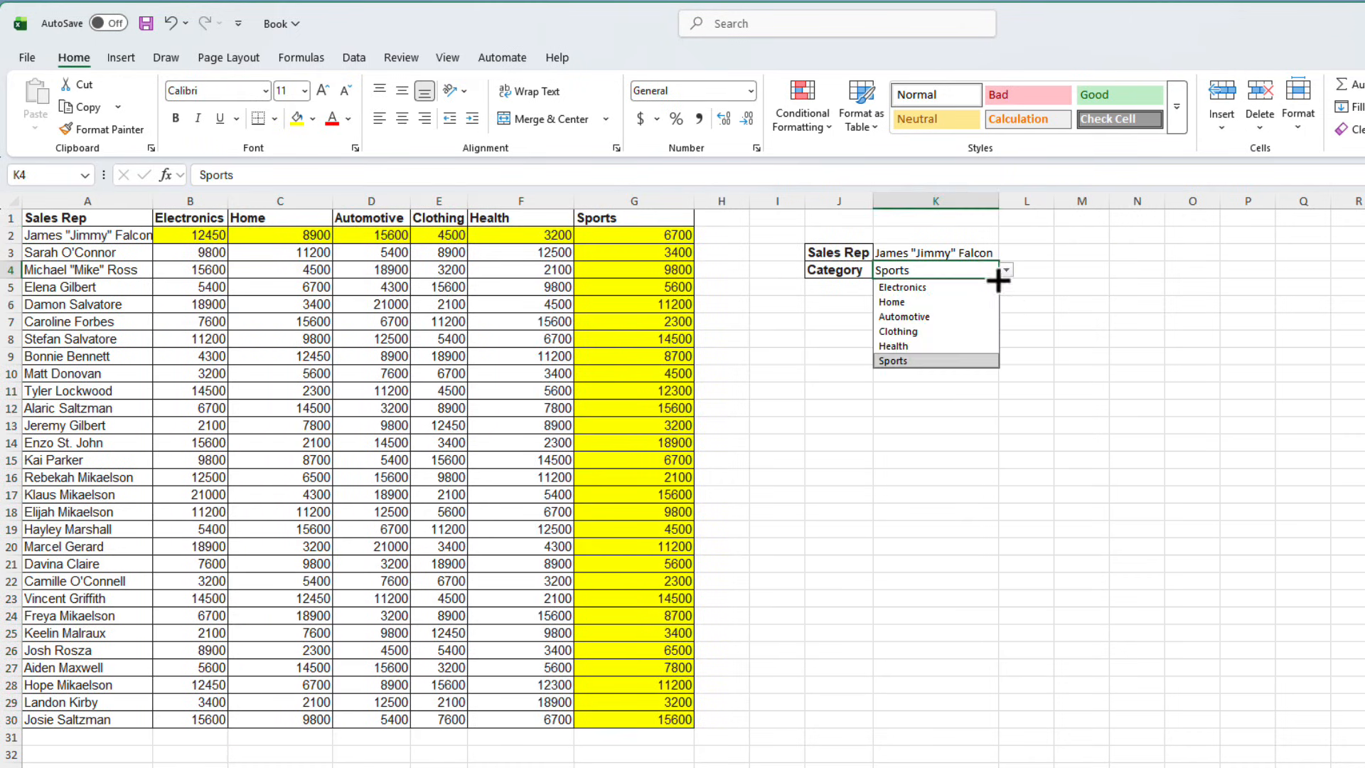
pyautogui.click(974, 317)
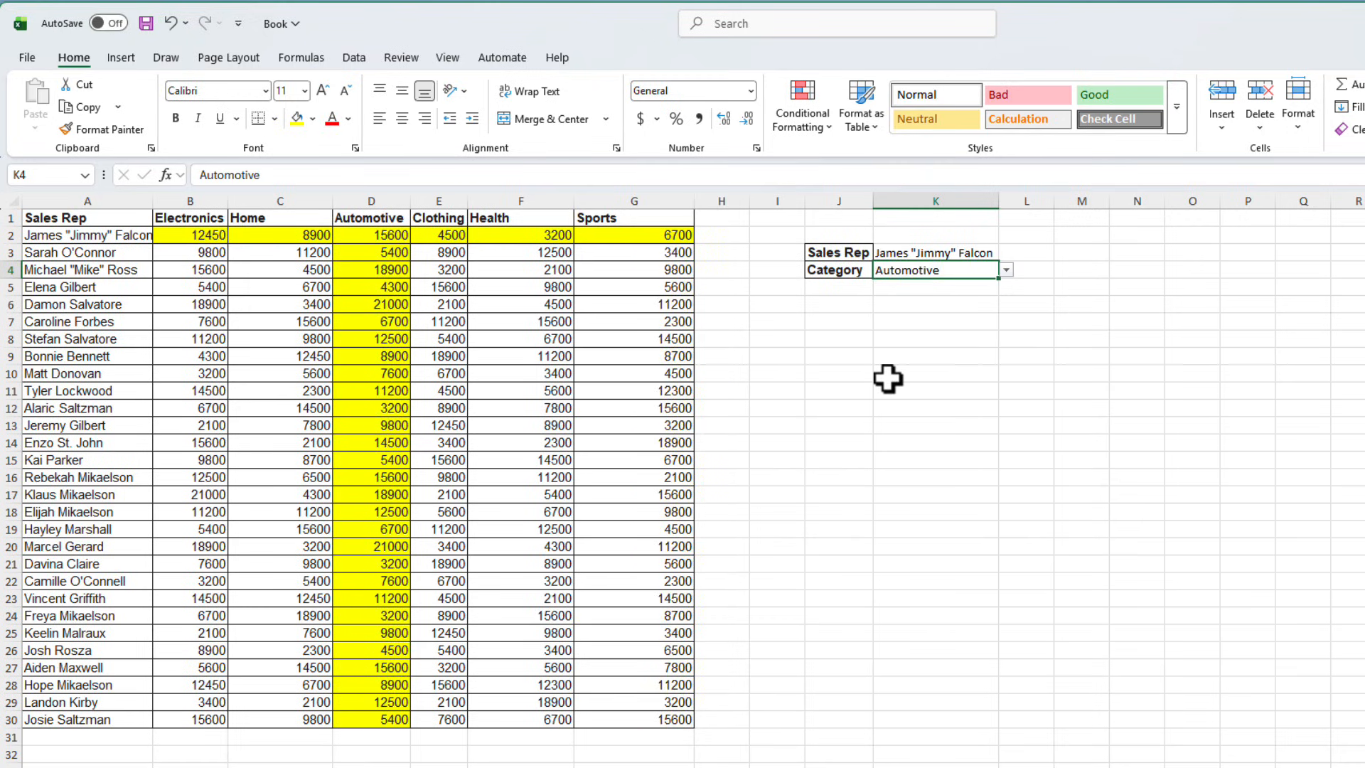